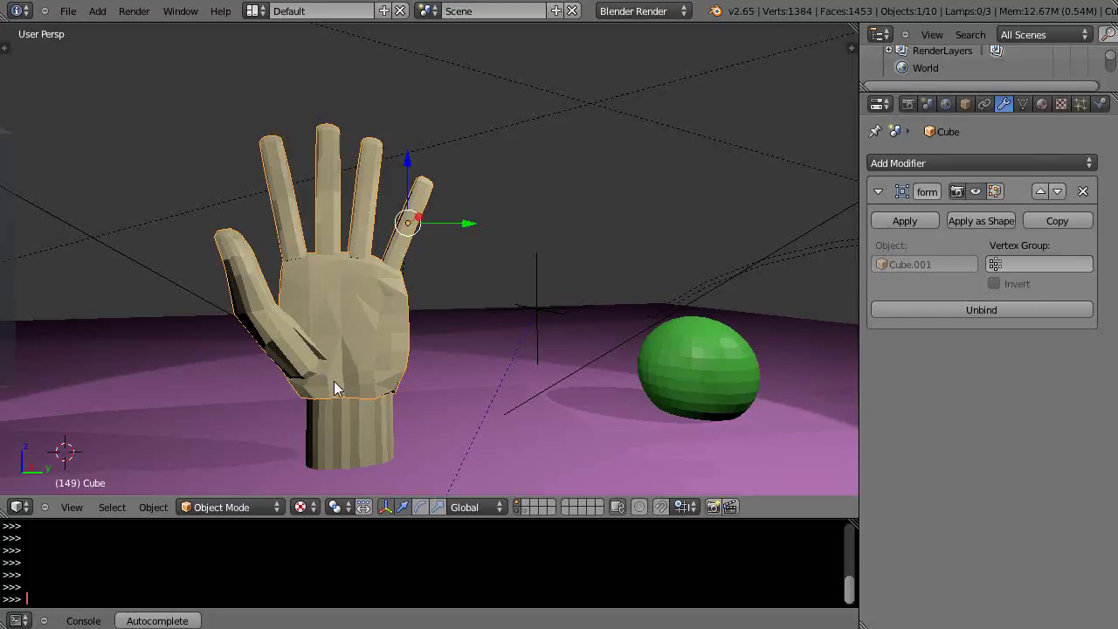
Inspect the hand's mesh in Edit Mode, then return it to Object Mode
scroll(335, 384, "up", 5)
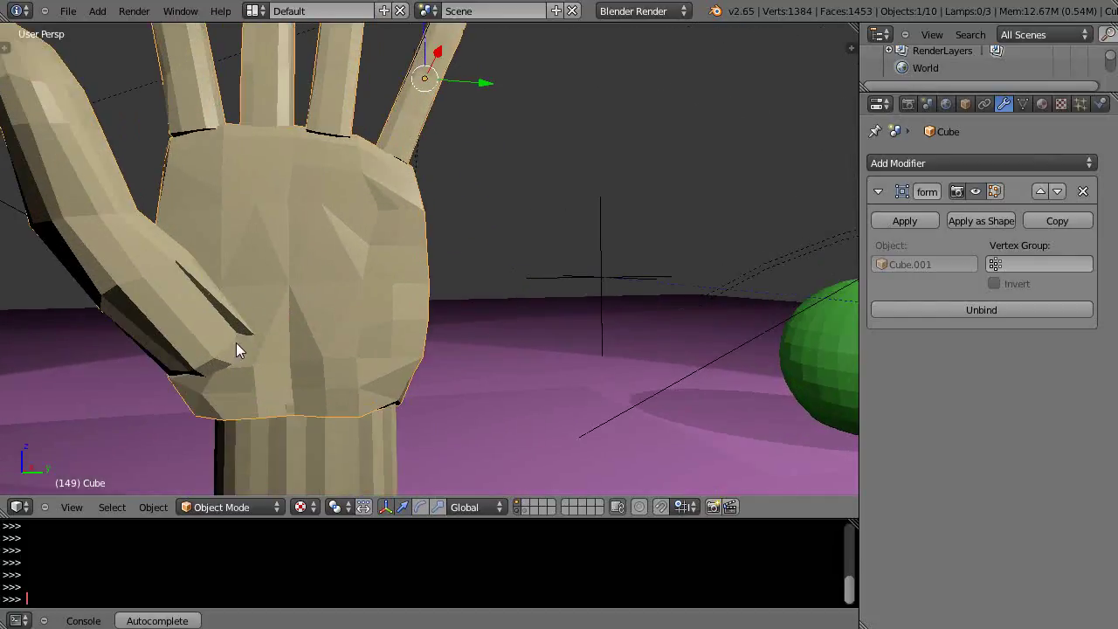
key("Tab")
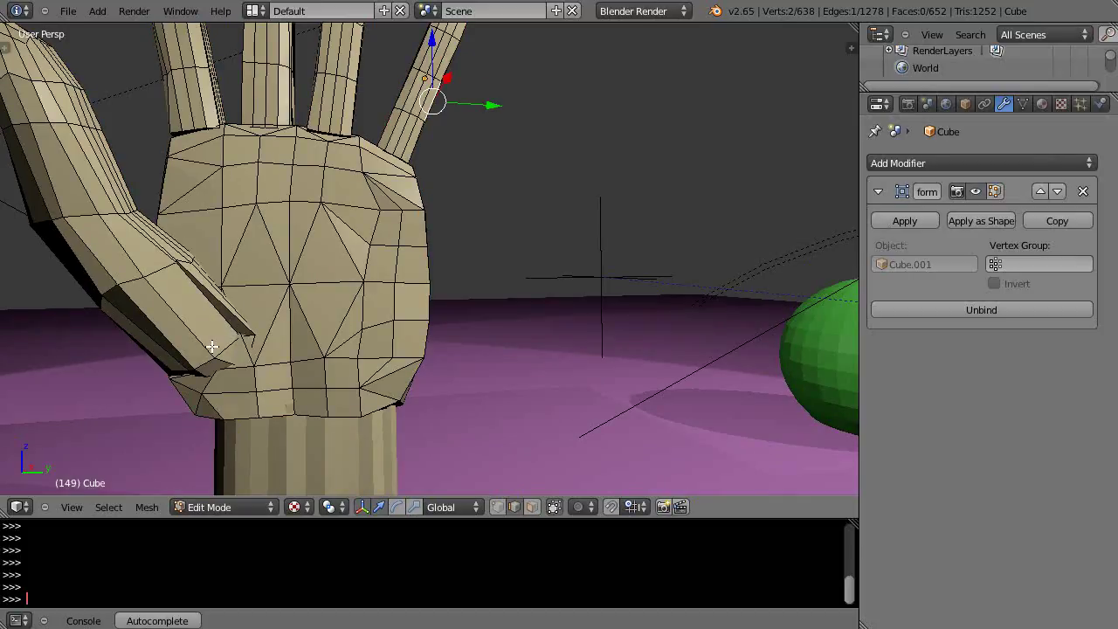
middle_click_drag(209, 345, 257, 337)
scroll(257, 369, "up", 5)
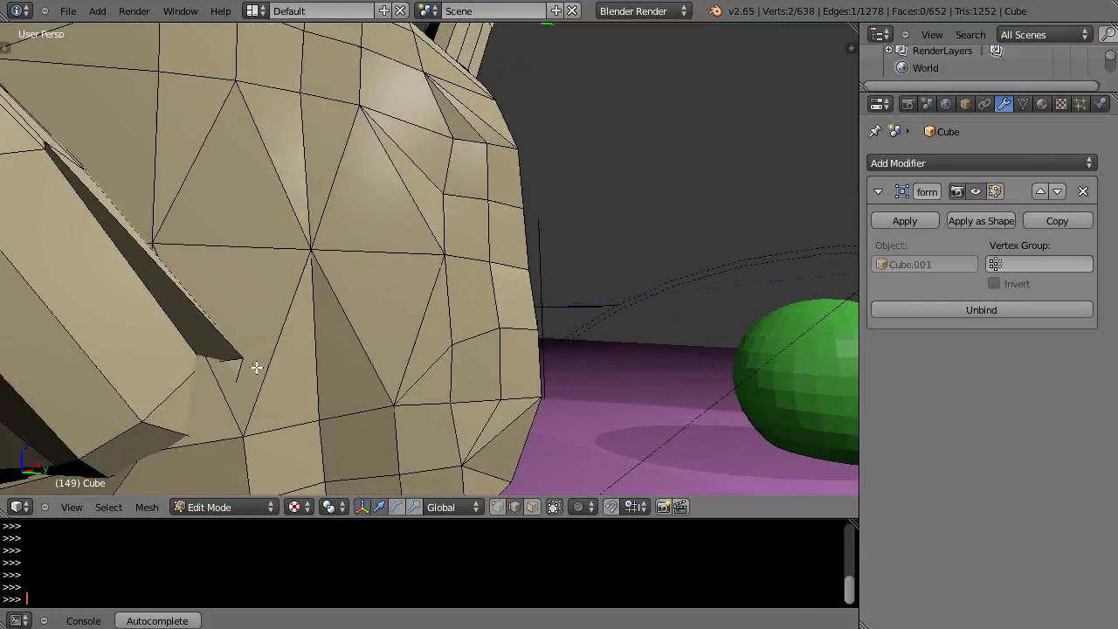
scroll(223, 370, "down", 4)
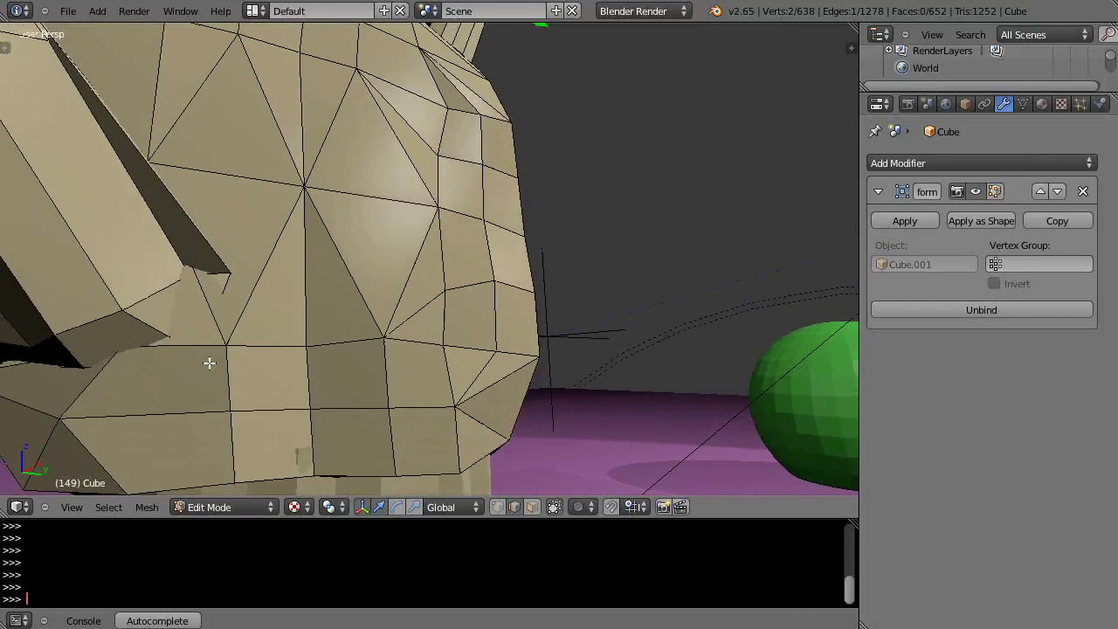
scroll(207, 367, "down", 4)
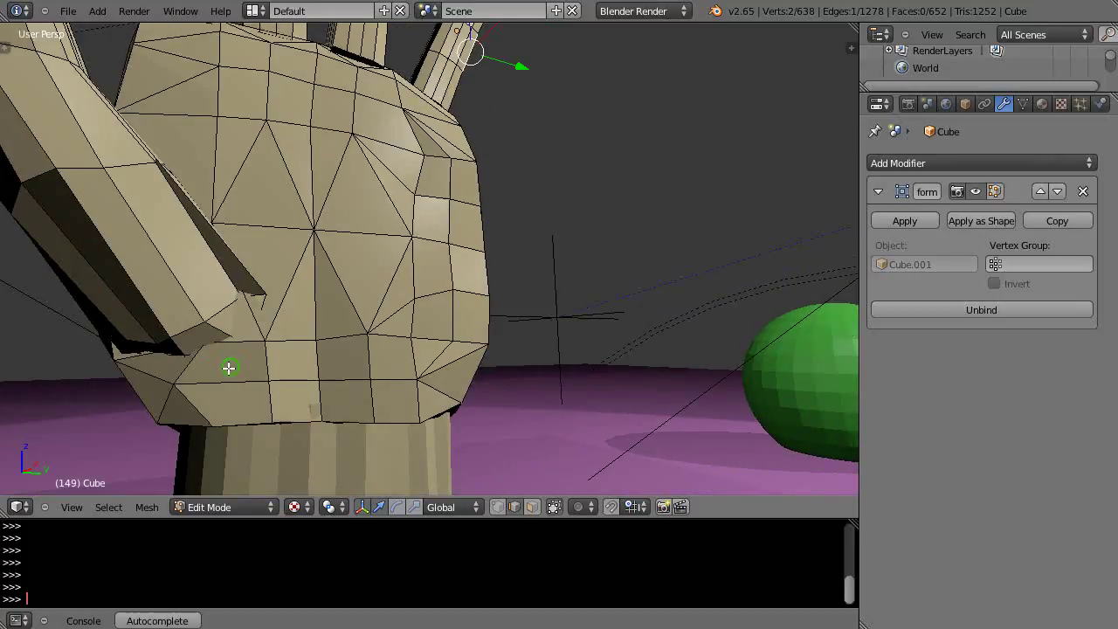
scroll(202, 370, "down", 2)
scroll(137, 287, "down", 3)
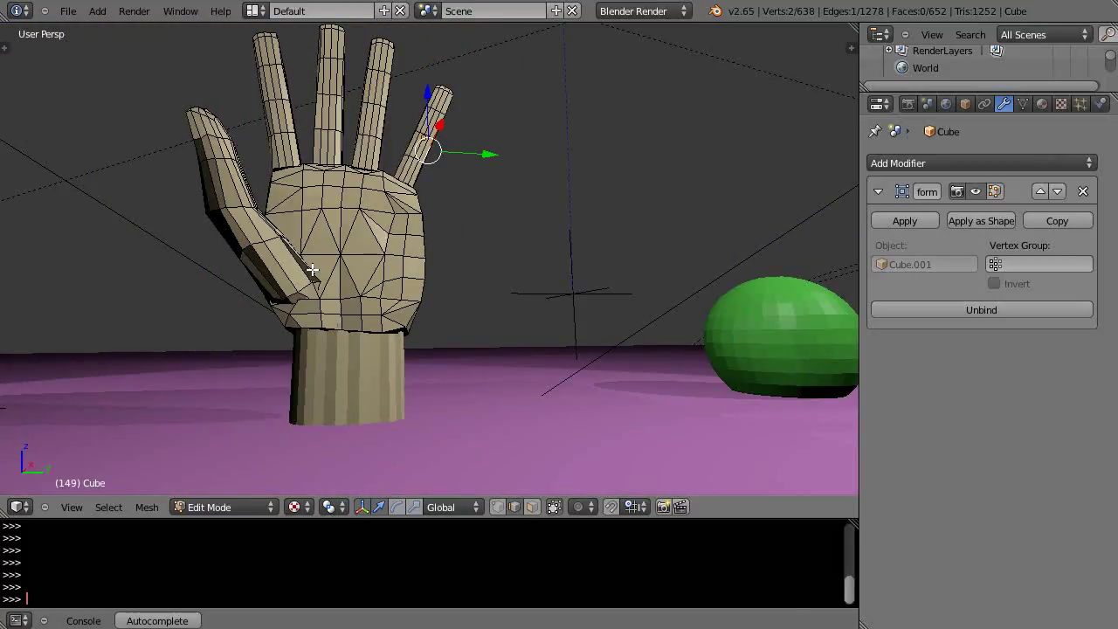
key("Tab")
middle_click_drag(358, 286, 364, 327)
scroll(364, 327, "down", 2)
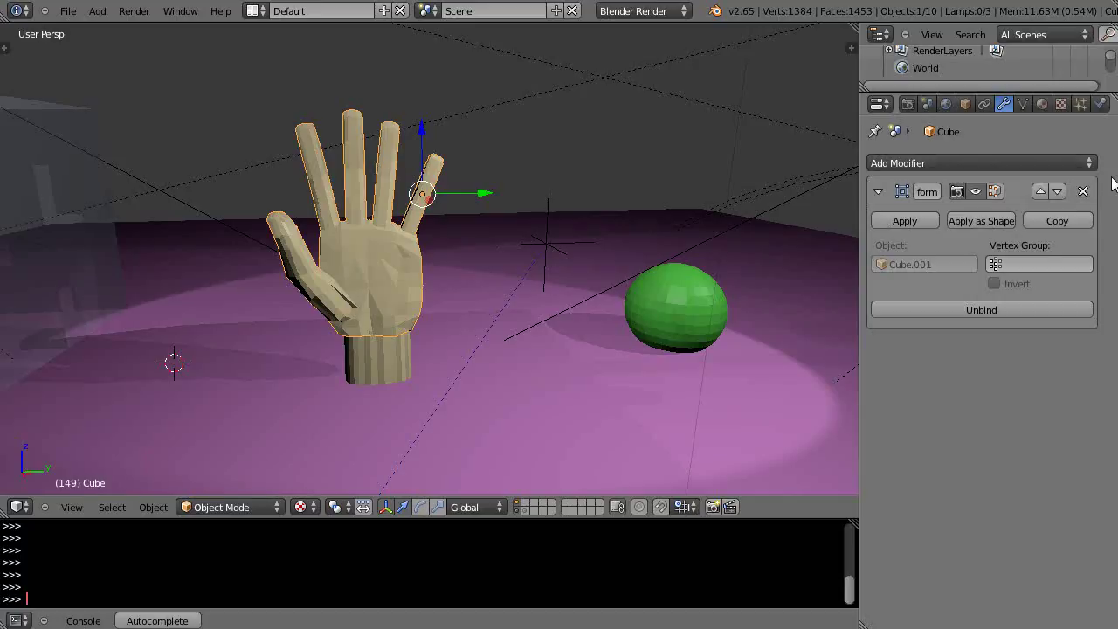
Replace the hand's deform modifier with a Smooth modifier (Factor 0.500, Repeat 1)
left_click(1083, 190)
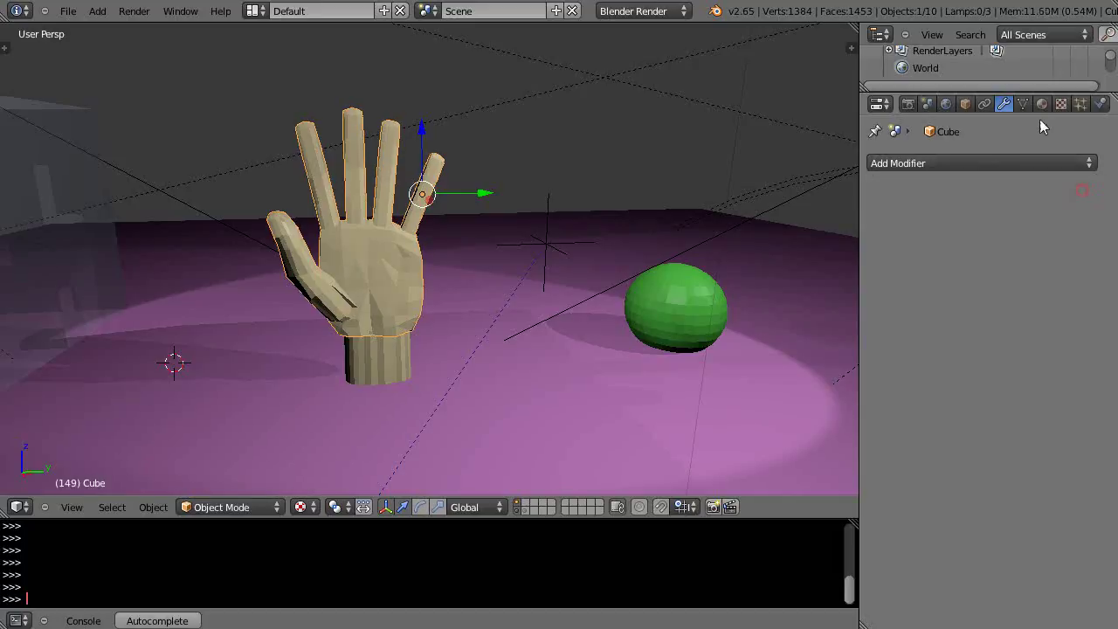
left_click(987, 164)
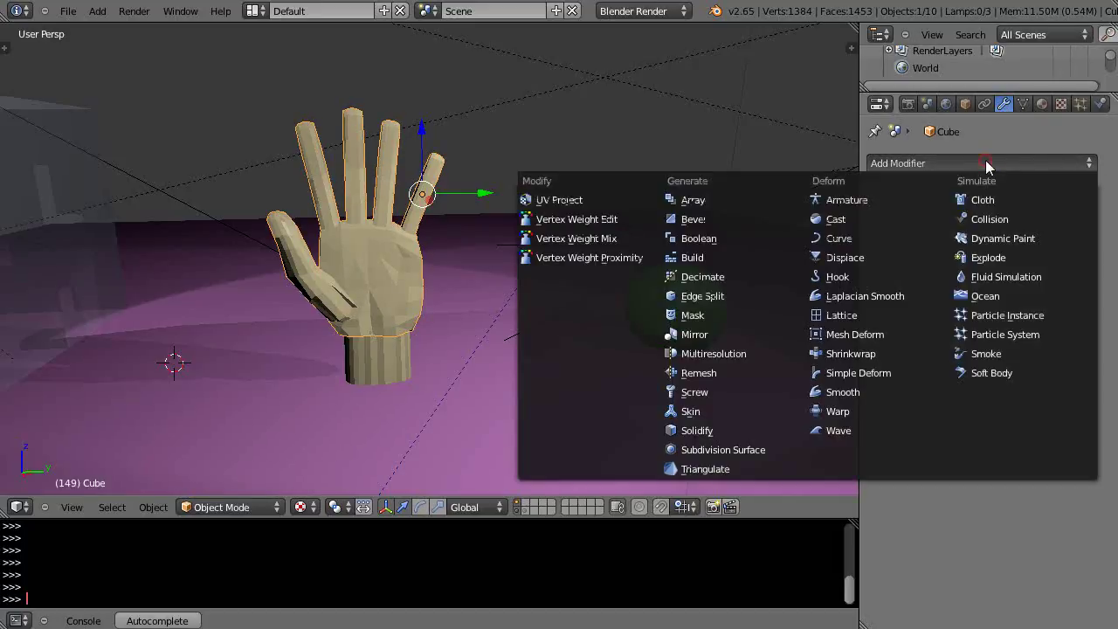
left_click(840, 392)
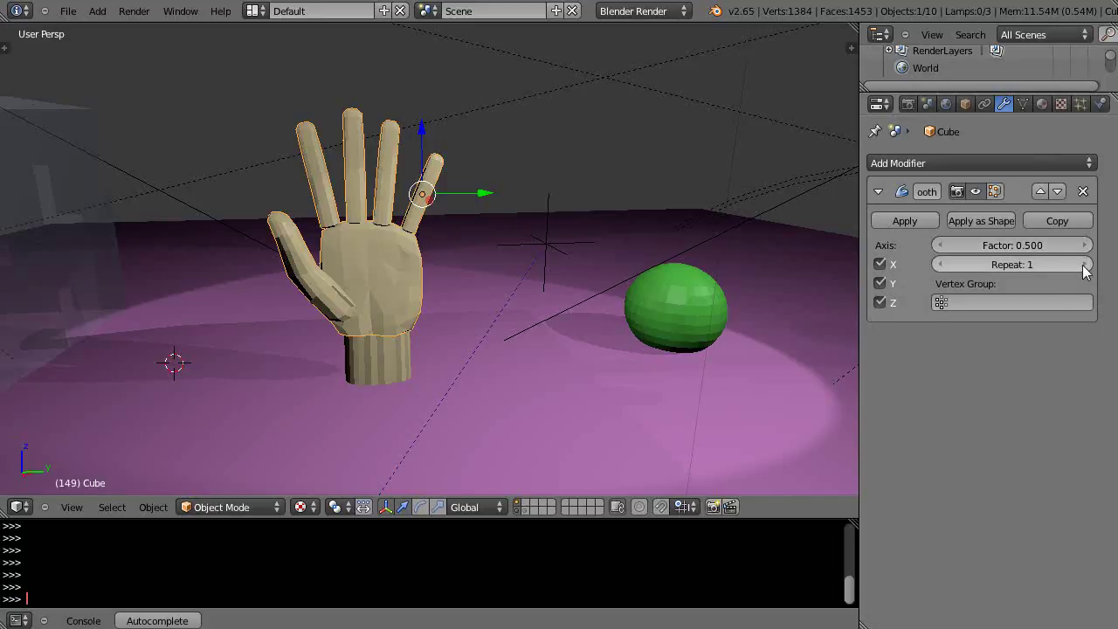
Try Smooth Repeat values of 2 and 3, then bring Repeat back down to 0
scroll(464, 352, "up", 4)
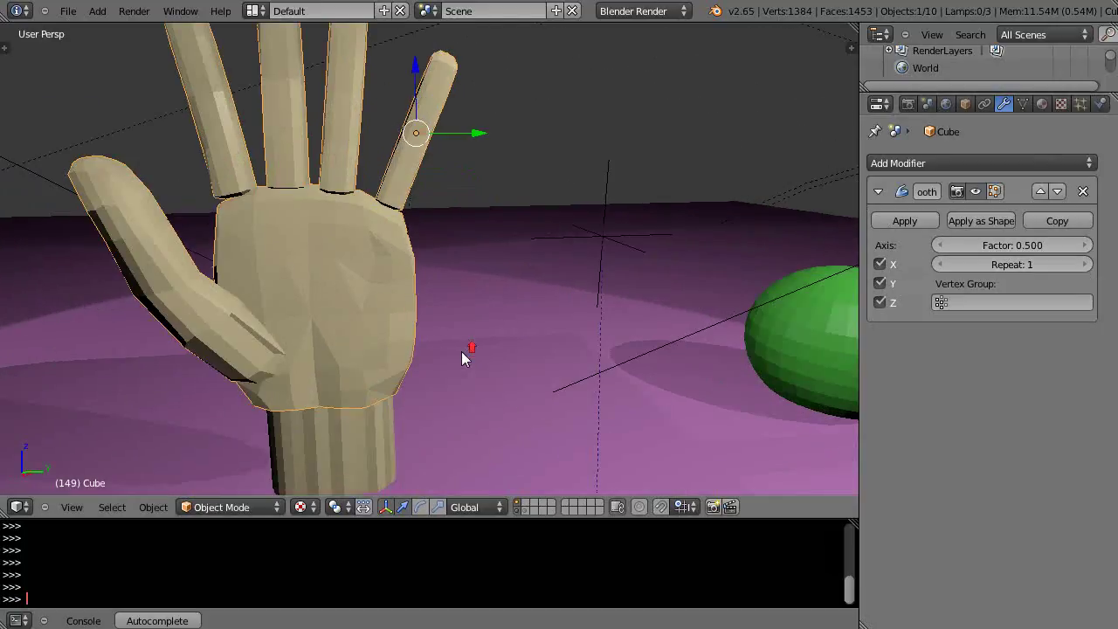
scroll(464, 352, "down", 2)
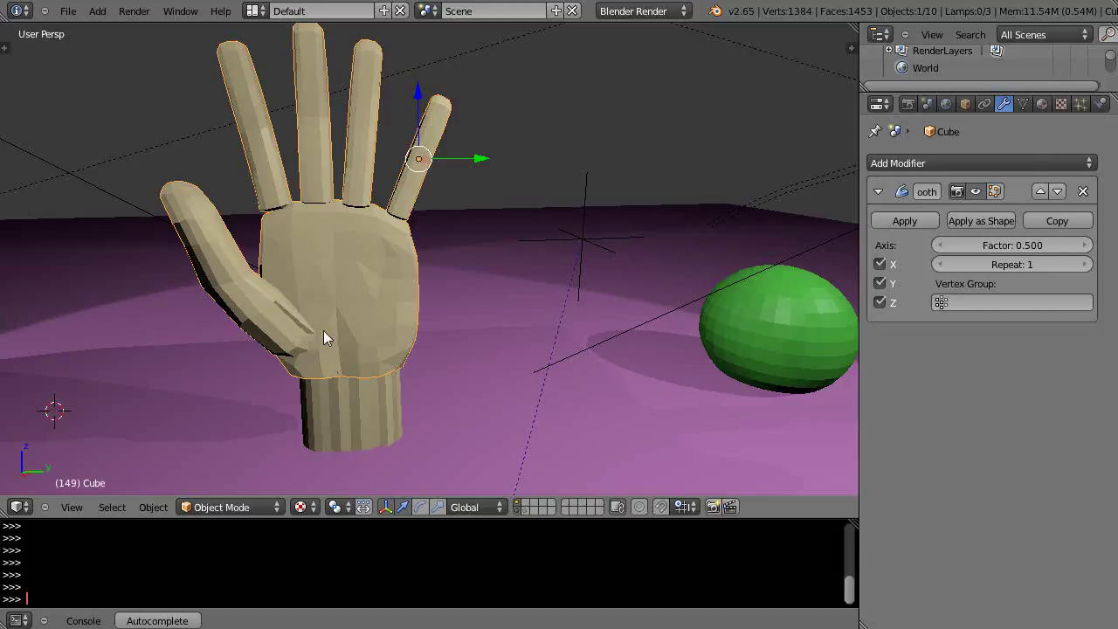
left_click(1086, 265)
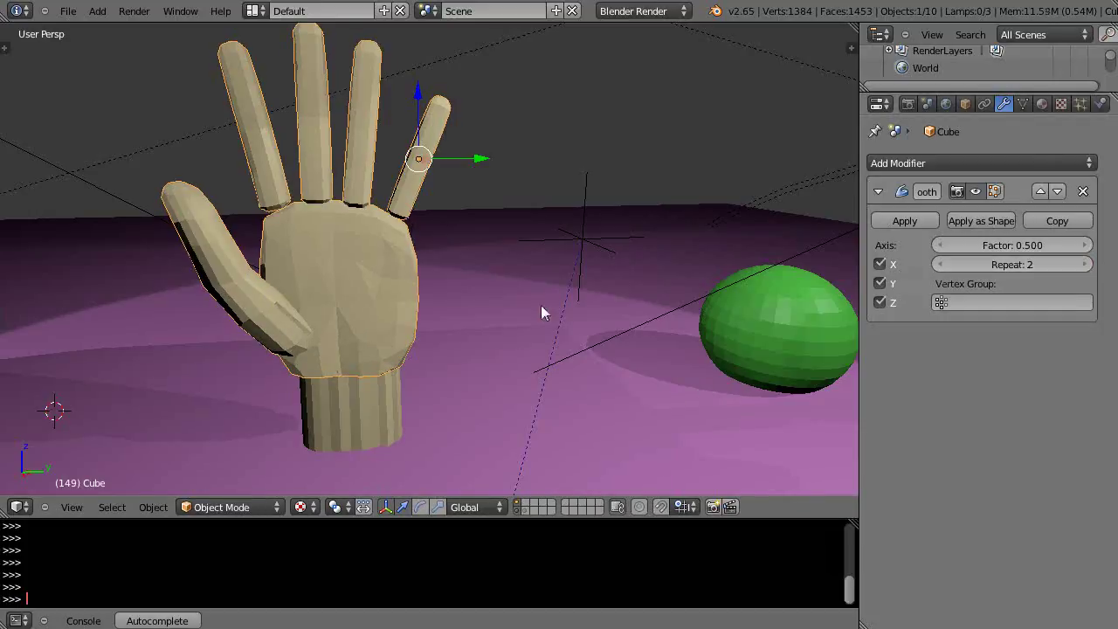
scroll(275, 322, "up", 4)
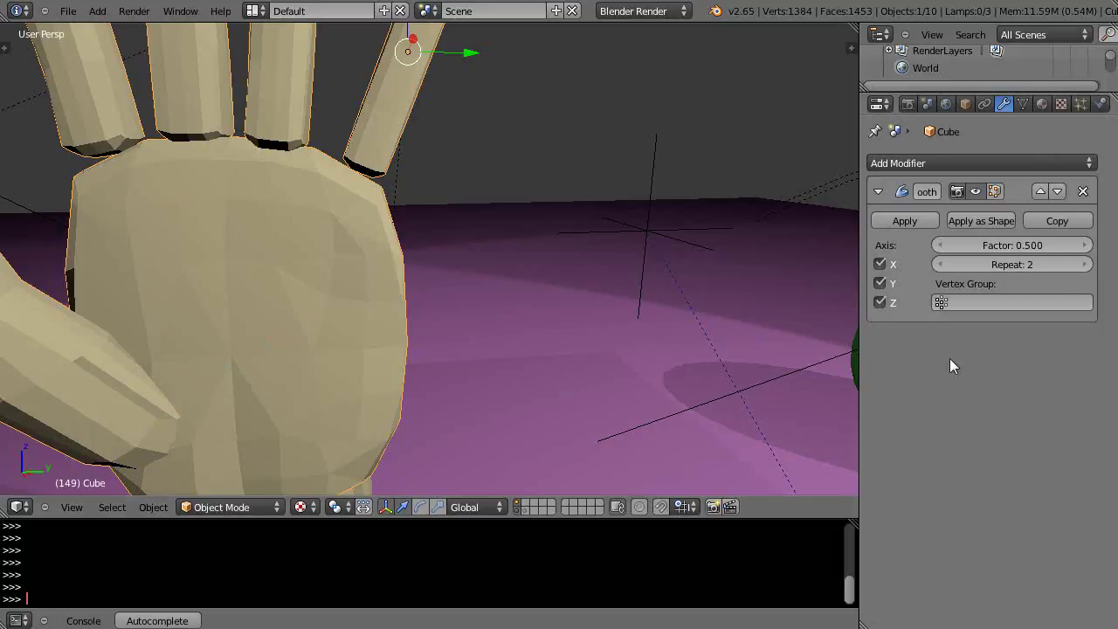
left_click(1083, 265)
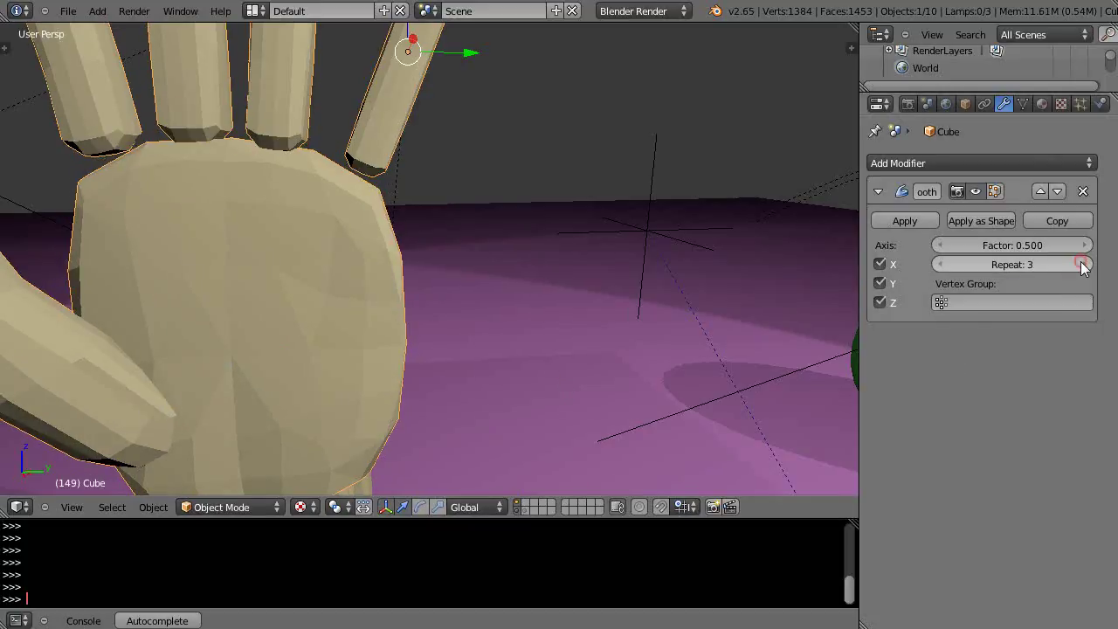
scroll(685, 319, "down", 5)
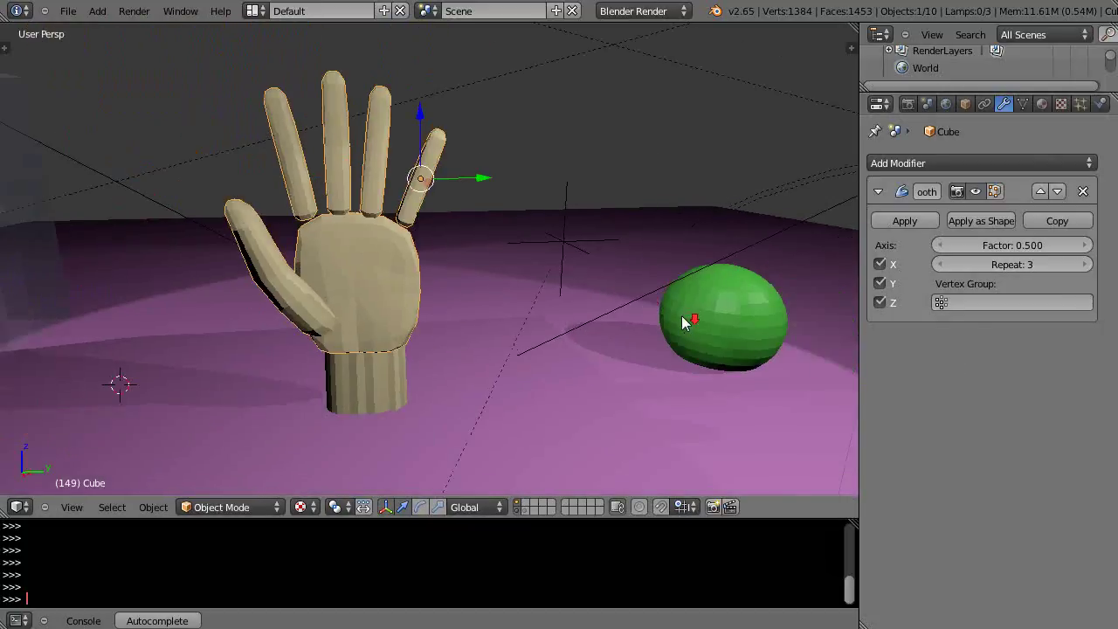
left_click(940, 264)
left_click(941, 264)
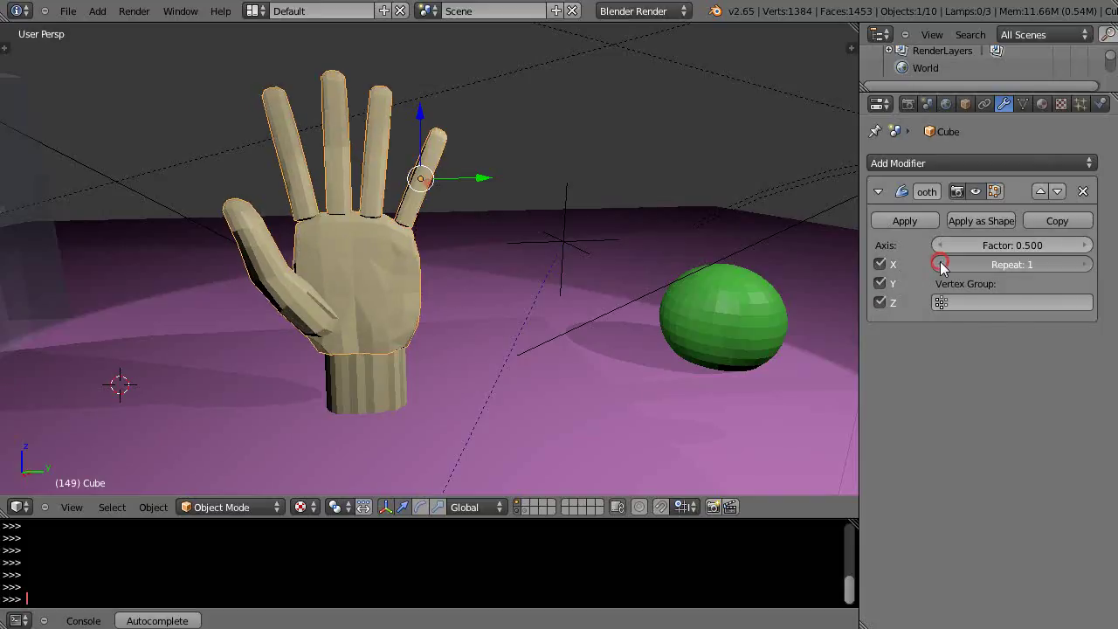
left_click(941, 264)
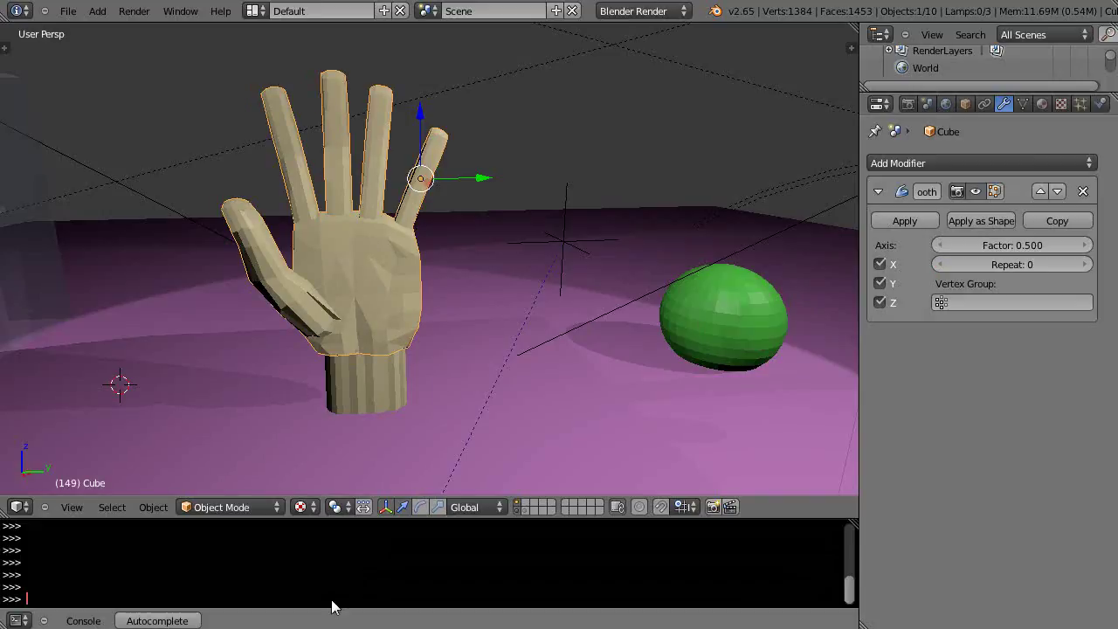
Turn the console area into a Timeline, go to frame 1 and keyframe Repeat 0
left_click(18, 620)
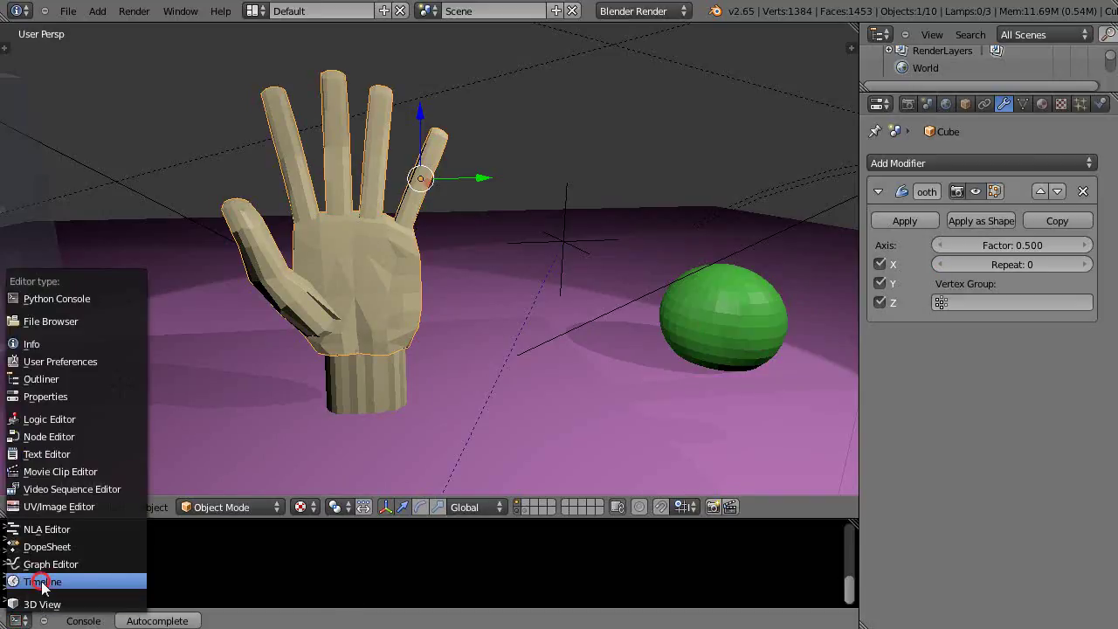
left_click(40, 582)
left_click(148, 567)
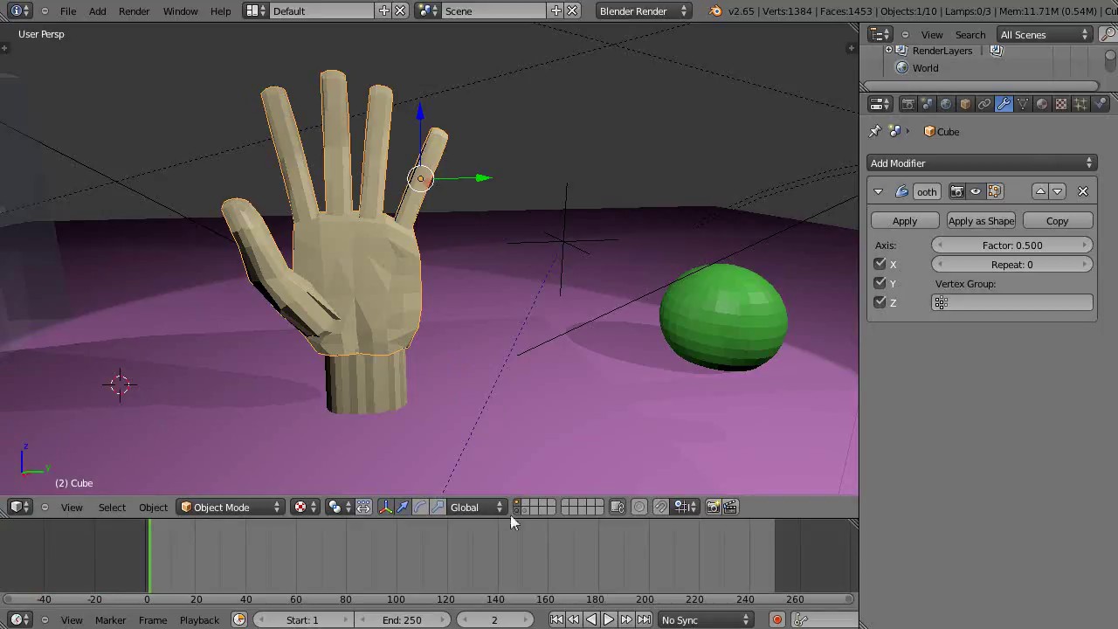
left_click_drag(495, 620, 476, 620)
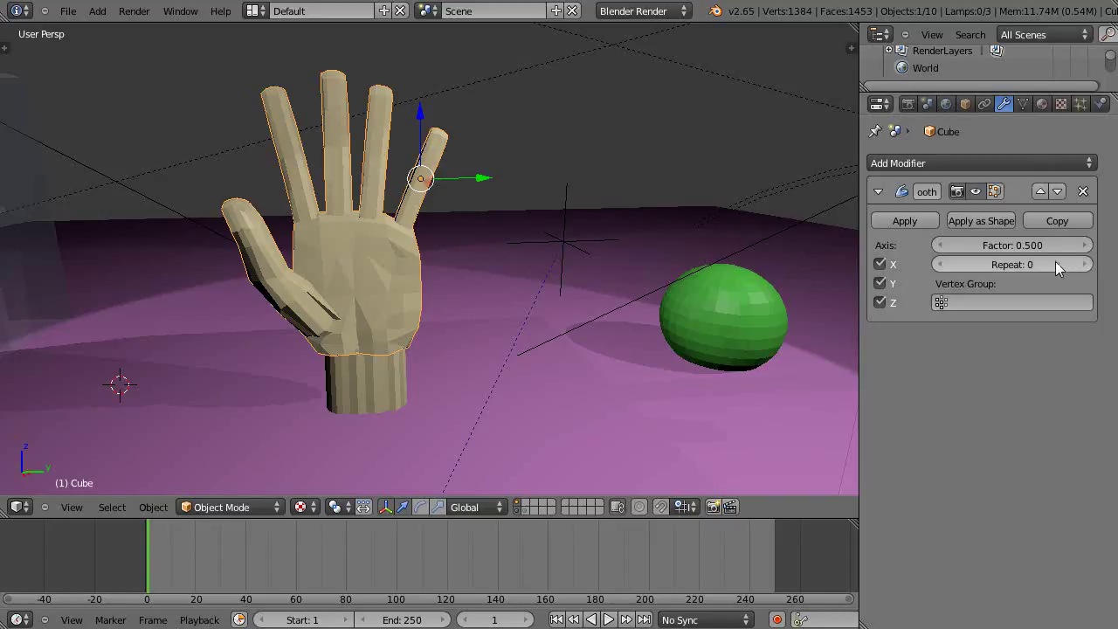
key("i")
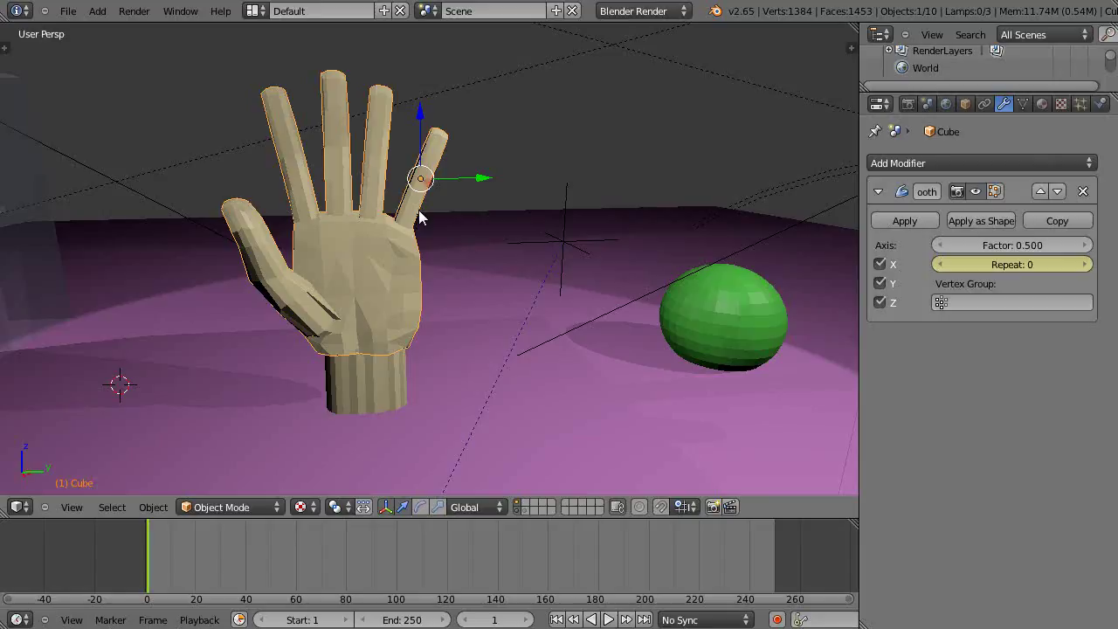
Jump the current frame to 179
middle_click_drag(444, 309, 515, 329)
scroll(493, 330, "up", 3)
scroll(494, 335, "down", 4)
scroll(515, 328, "up", 4)
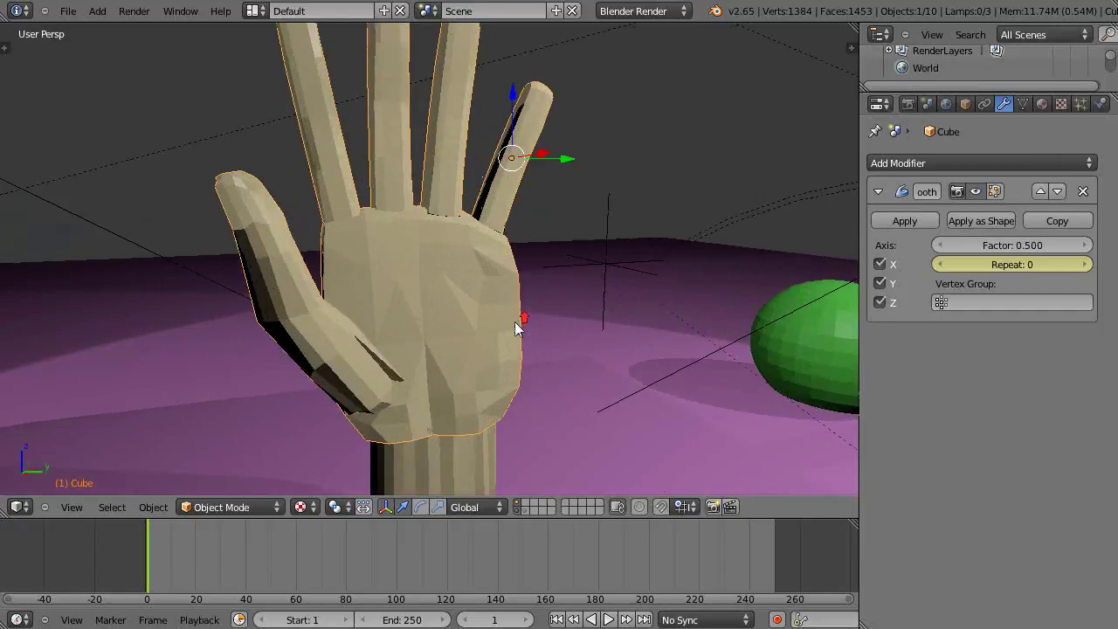
scroll(522, 324, "down", 3)
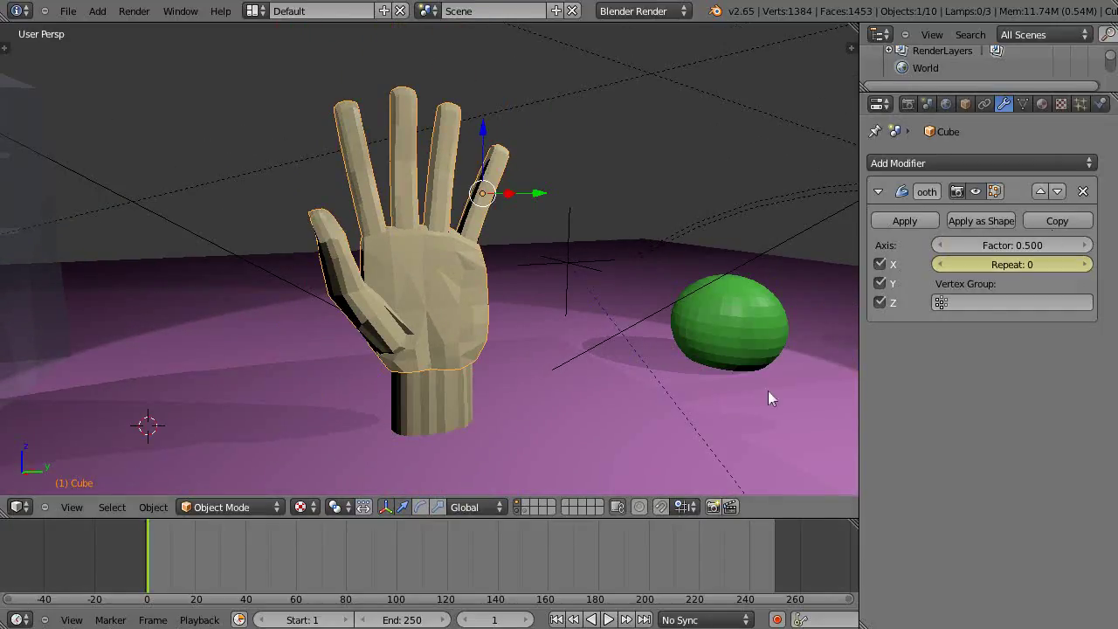
left_click(596, 581)
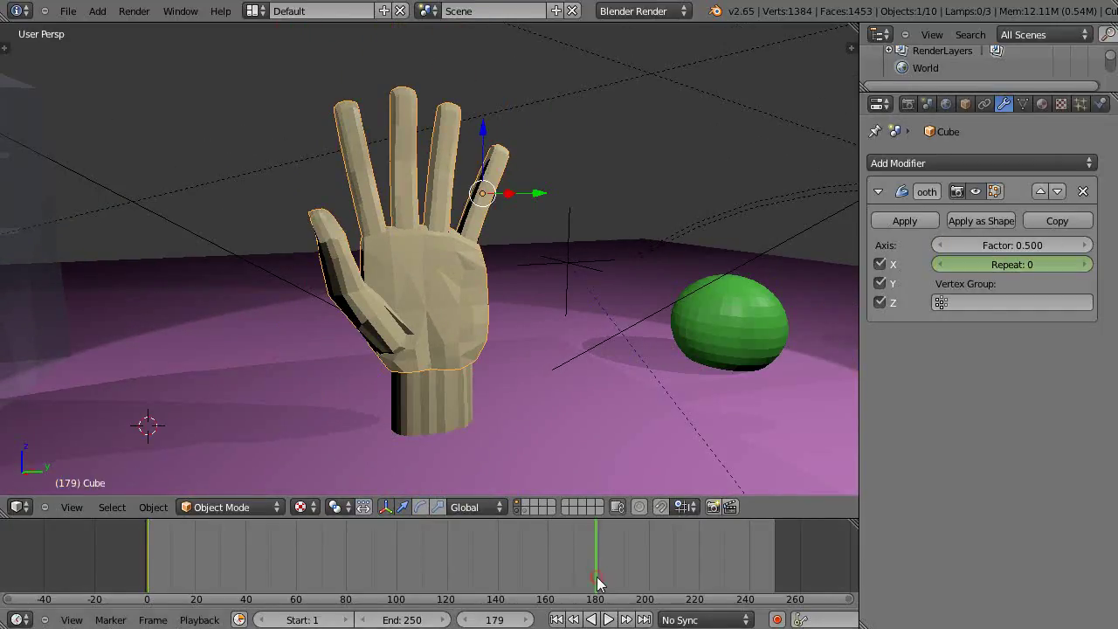
Raise the Smooth modifier's Repeat to 27, rounding the fingers and palm
left_click(1084, 265)
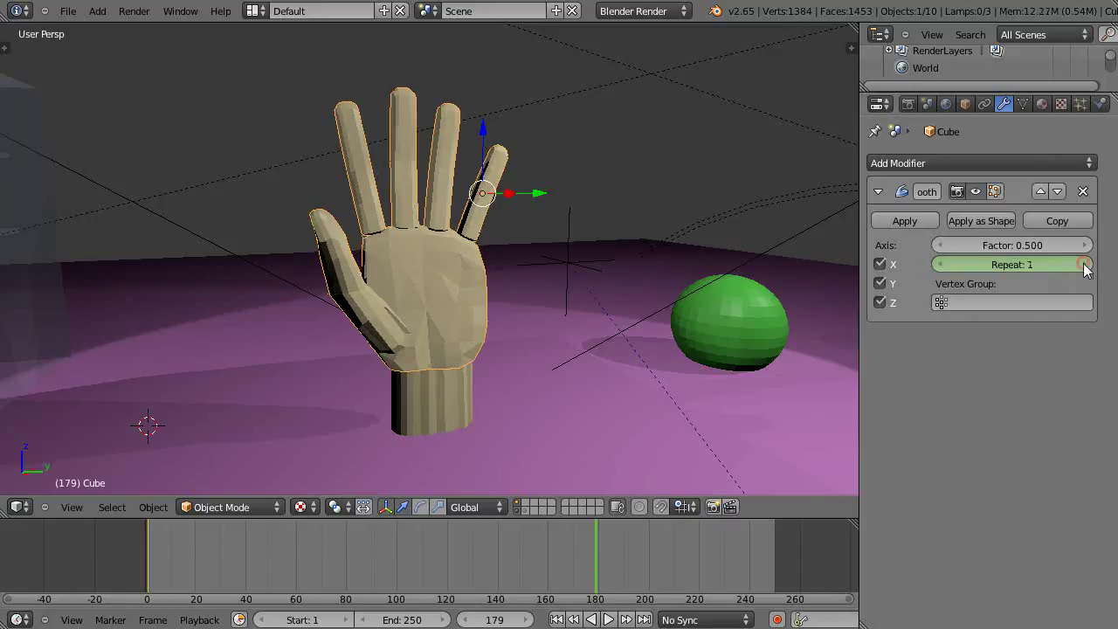
left_click(1083, 265)
left_click(1083, 265)
left_click(1083, 264)
left_click(1084, 264)
left_click(1084, 265)
left_click(1084, 265)
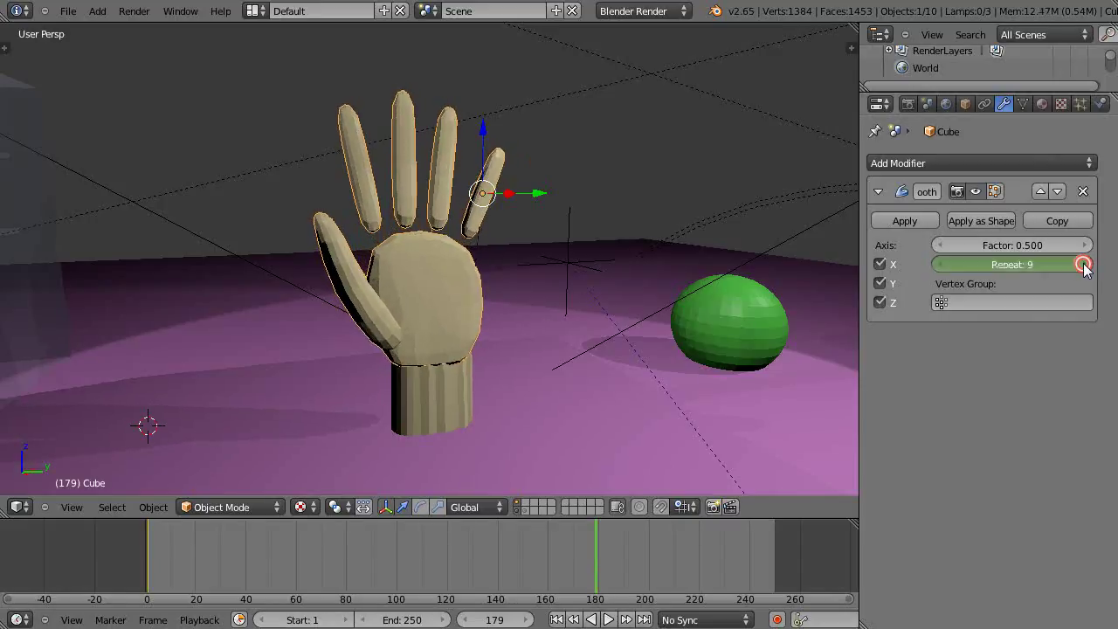
left_click(1084, 265)
left_click(1084, 264)
left_click(1084, 264)
left_click(1083, 265)
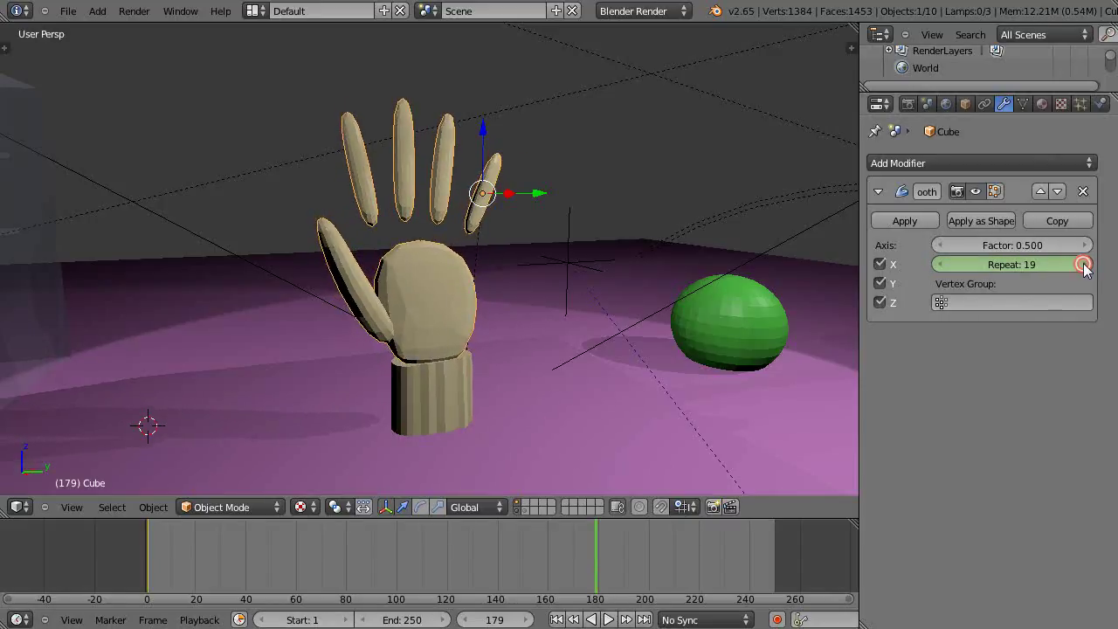
left_click(1084, 265)
scroll(693, 404, "down", 2)
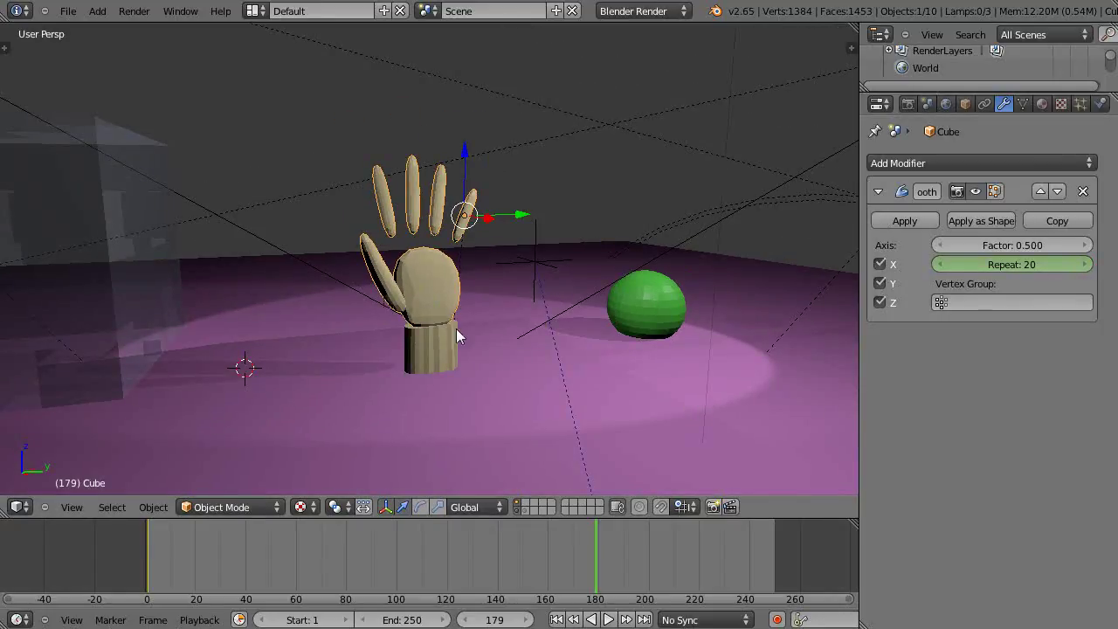
scroll(456, 329, "up", 2)
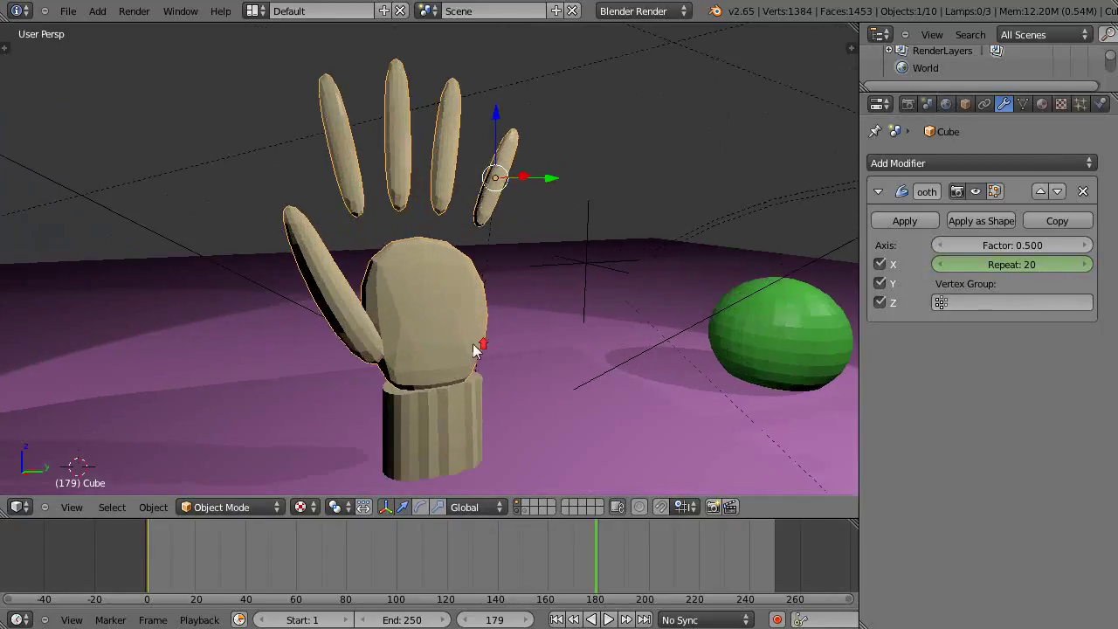
left_click(1086, 264)
left_click(1085, 264)
left_click(1085, 265)
scroll(685, 370, "down", 2)
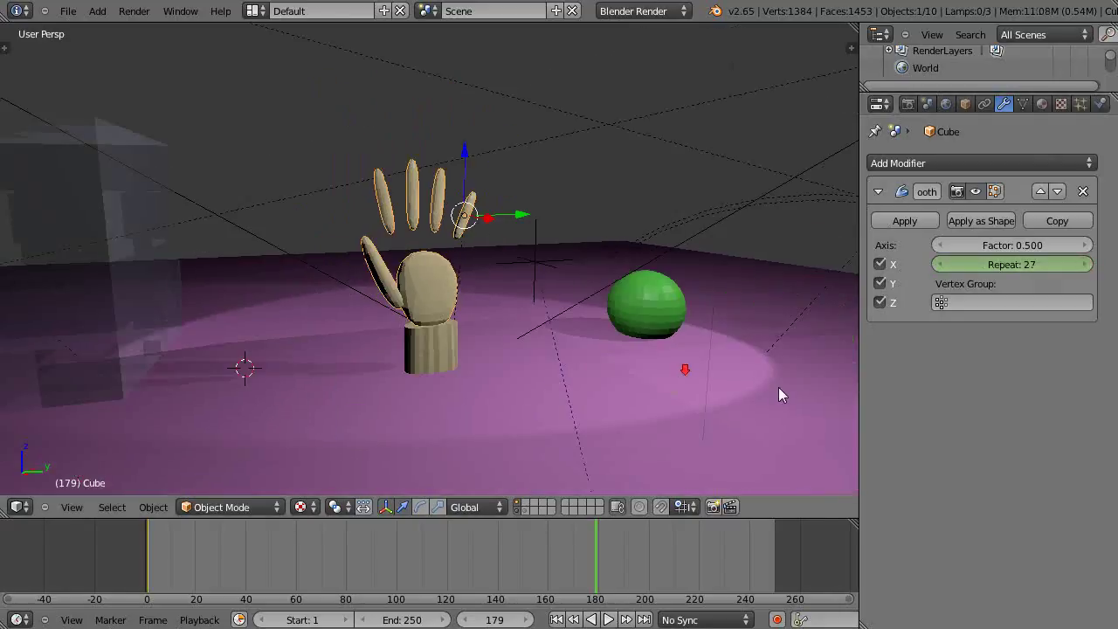
scroll(778, 386, "down", 2)
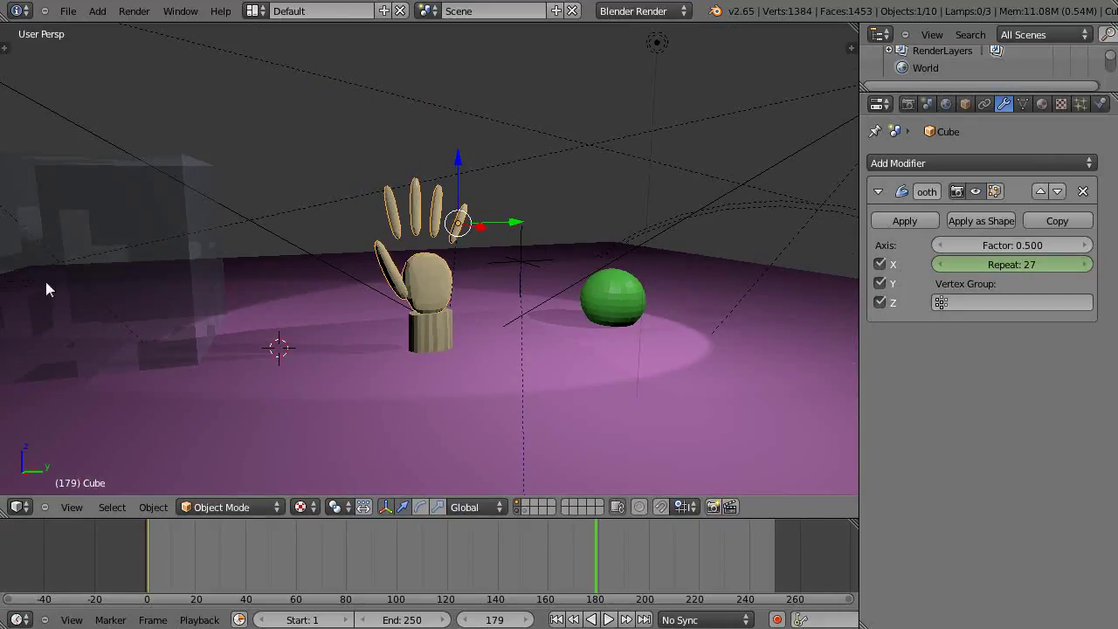
scroll(171, 228, "down", 4)
scroll(179, 253, "up", 5)
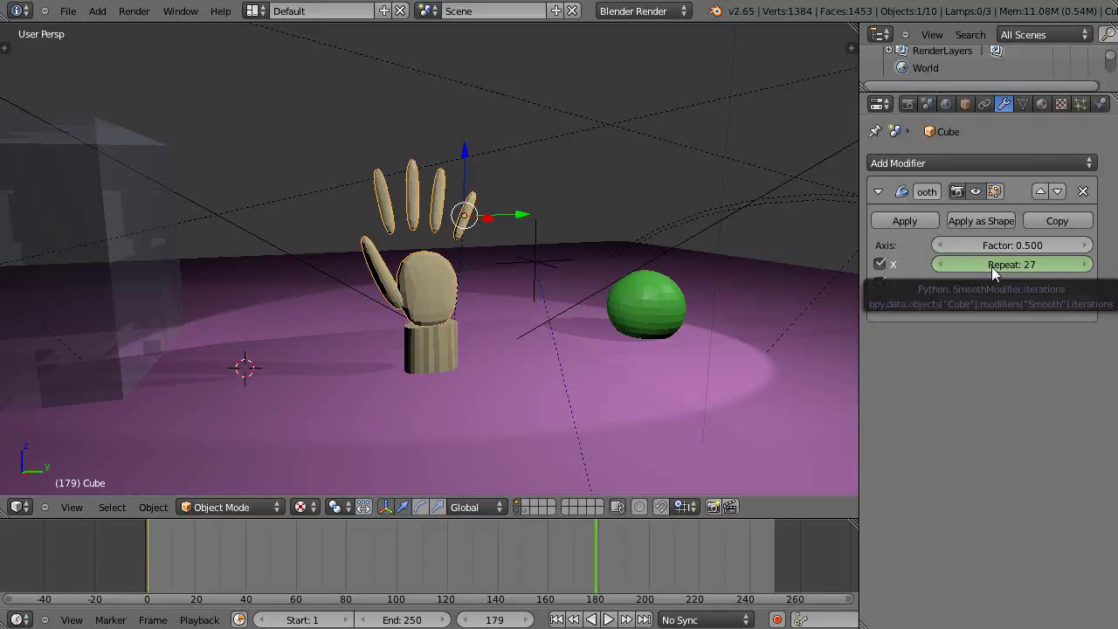
Keyframe Repeat 27 and move the translucent Cube.001 over the hand as its cage
key("i")
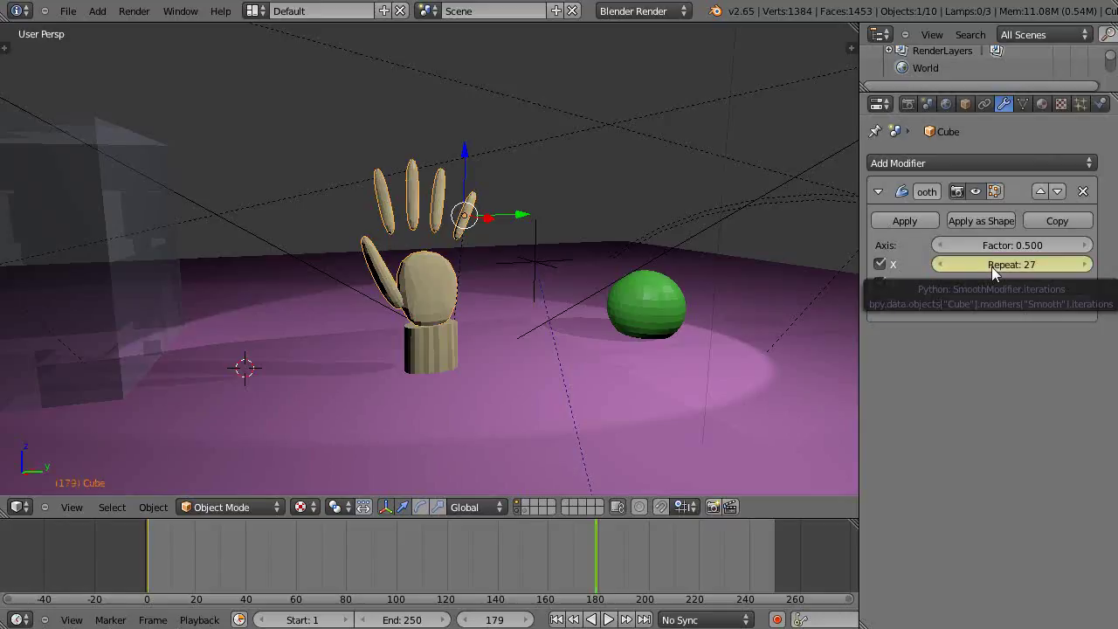
right_click(171, 300)
key("g")
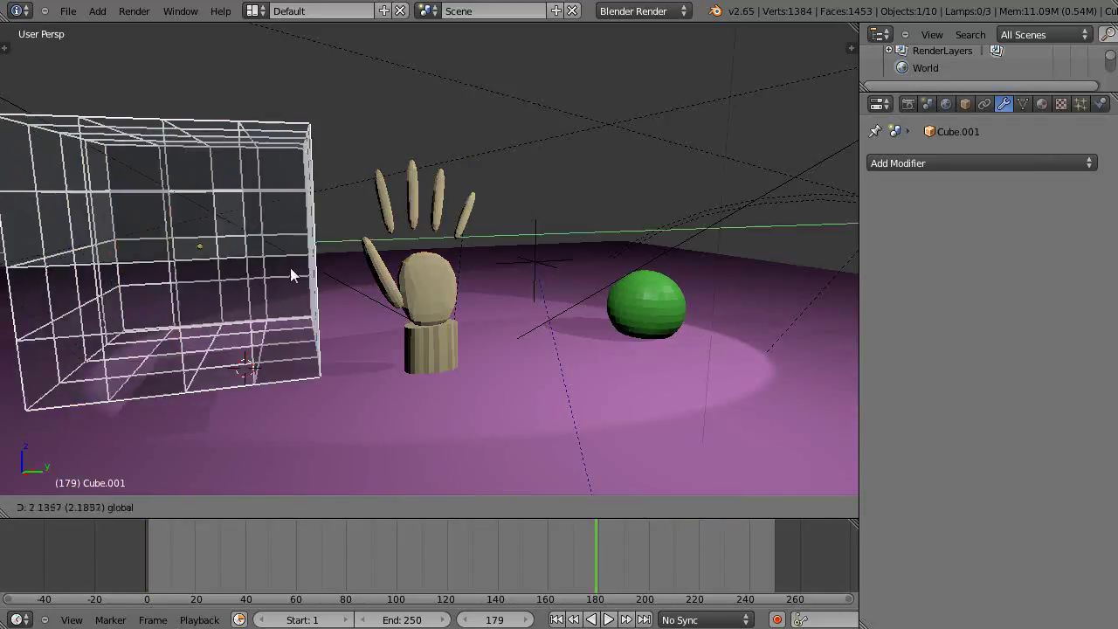
left_click(495, 302)
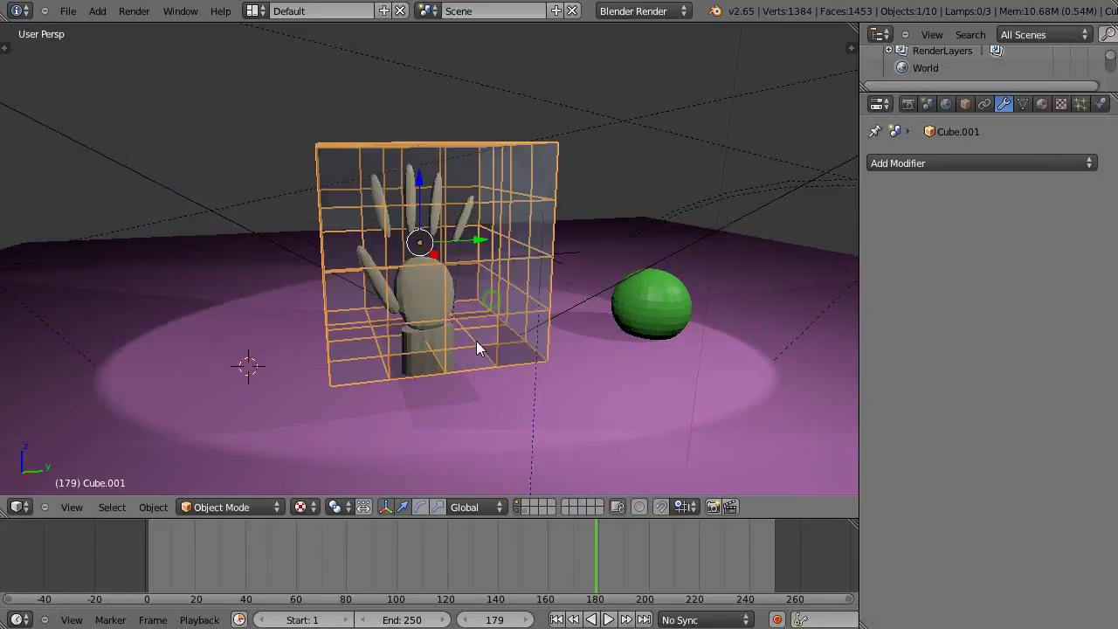
middle_click_drag(480, 349, 463, 312)
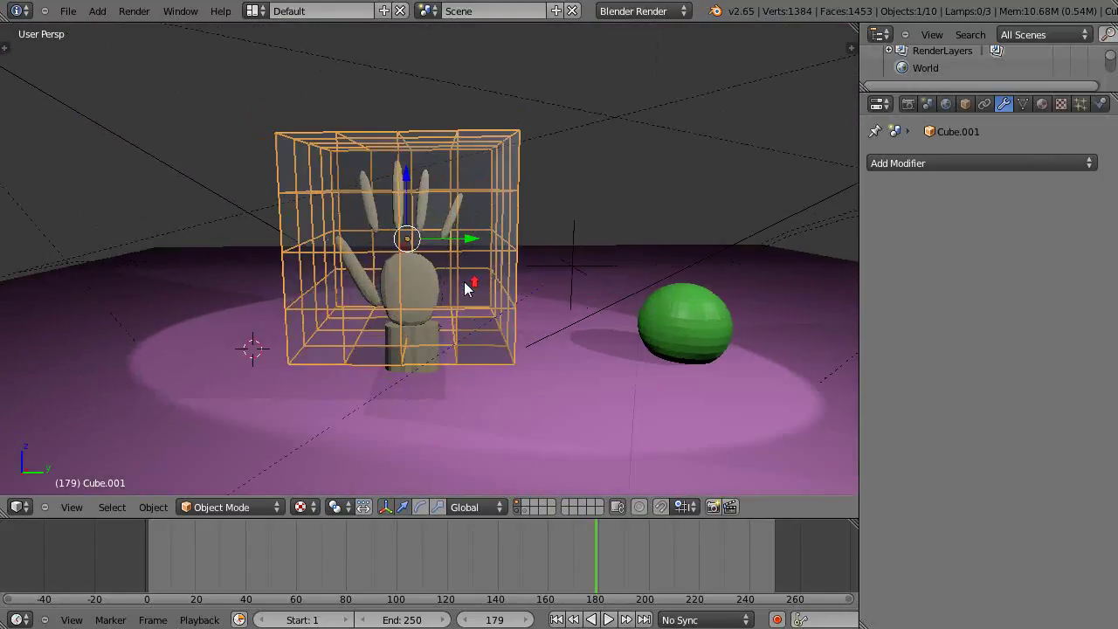
middle_click_drag(460, 272, 404, 310)
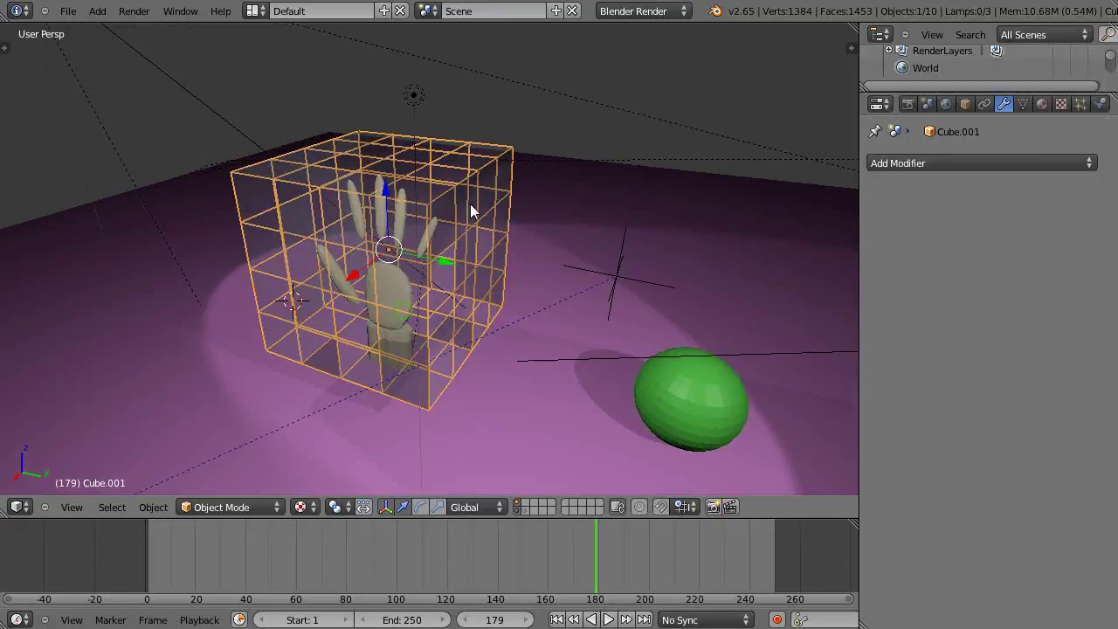
middle_click_drag(470, 204, 516, 281)
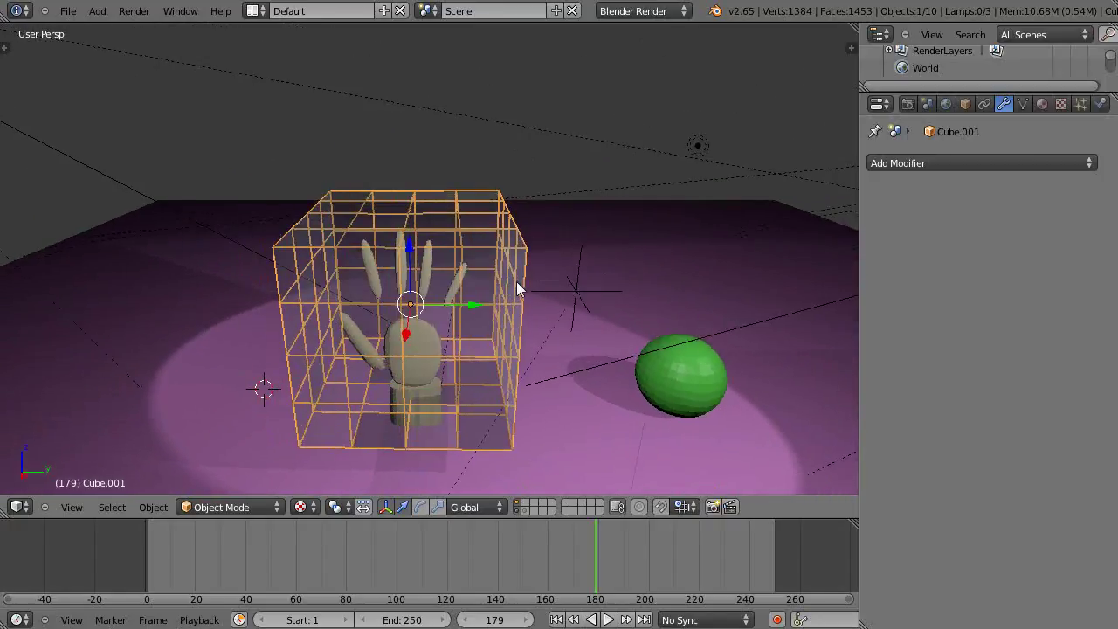
In Edit Mode, box-select the cage's top vertices and raise them about 0.5 along Z
key("Tab")
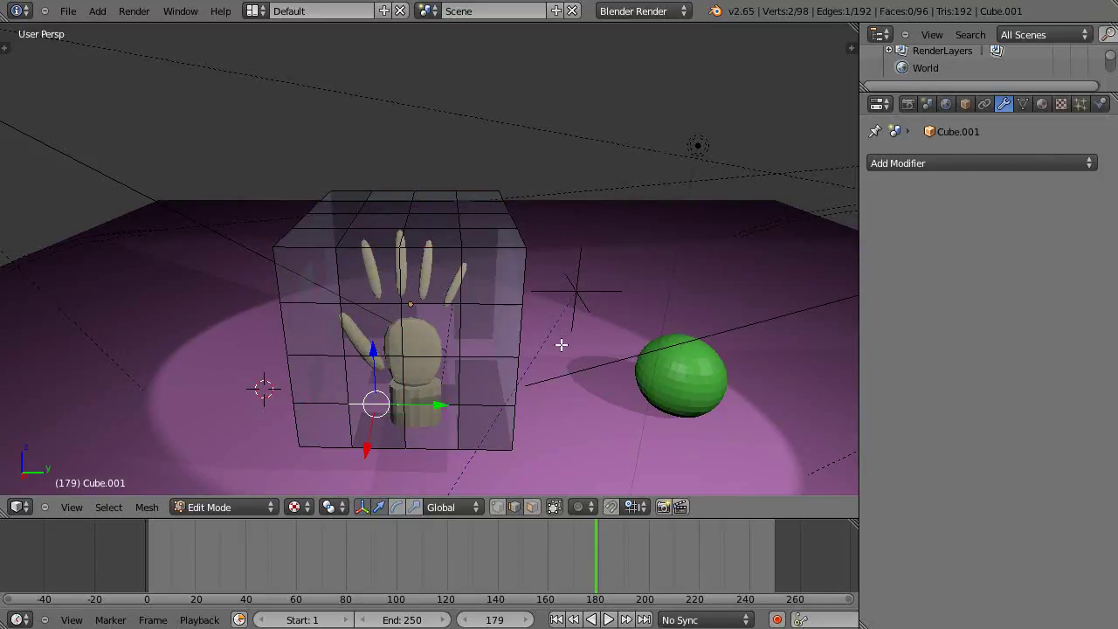
left_click(532, 508)
middle_click_drag(511, 449, 572, 506)
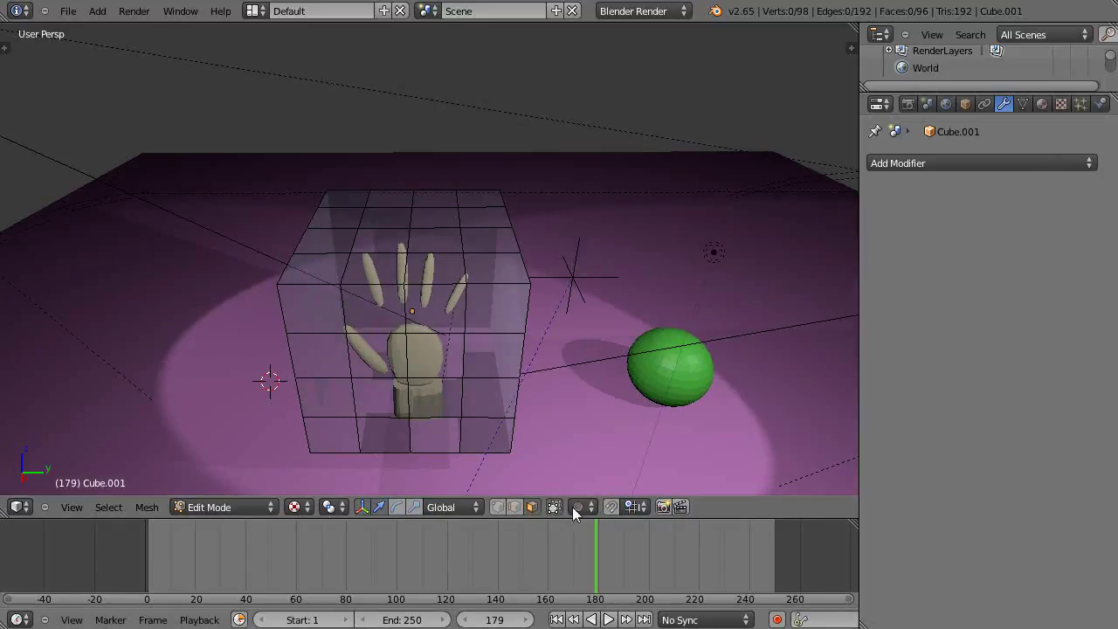
left_click(498, 507, "shift")
middle_click_drag(434, 474, 434, 417)
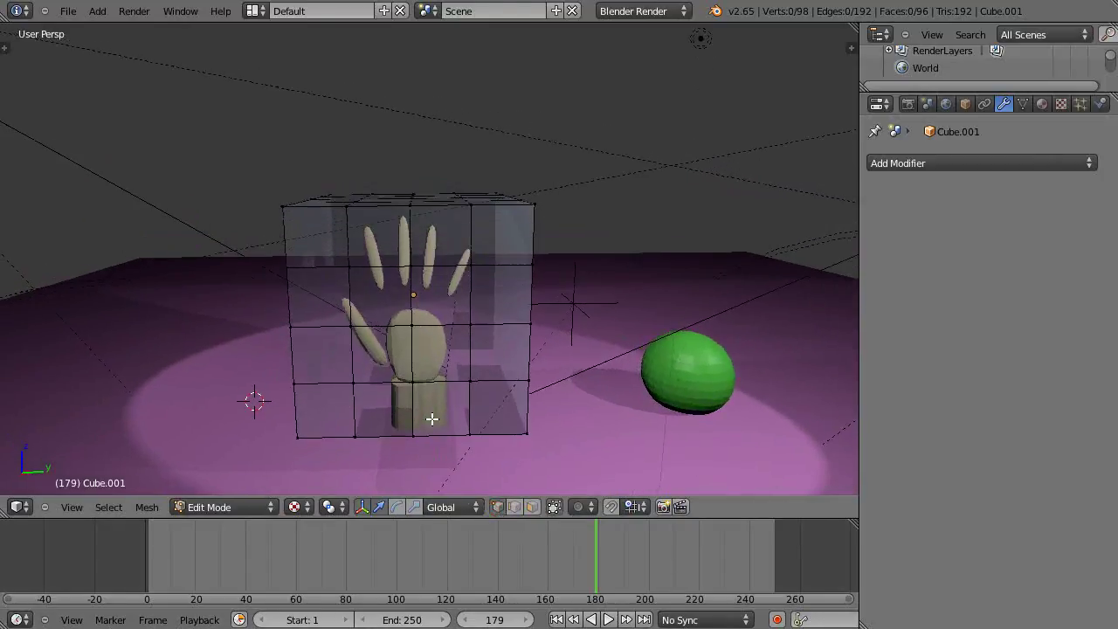
key("b")
left_click_drag(235, 154, 589, 225)
middle_click_drag(589, 225, 498, 242)
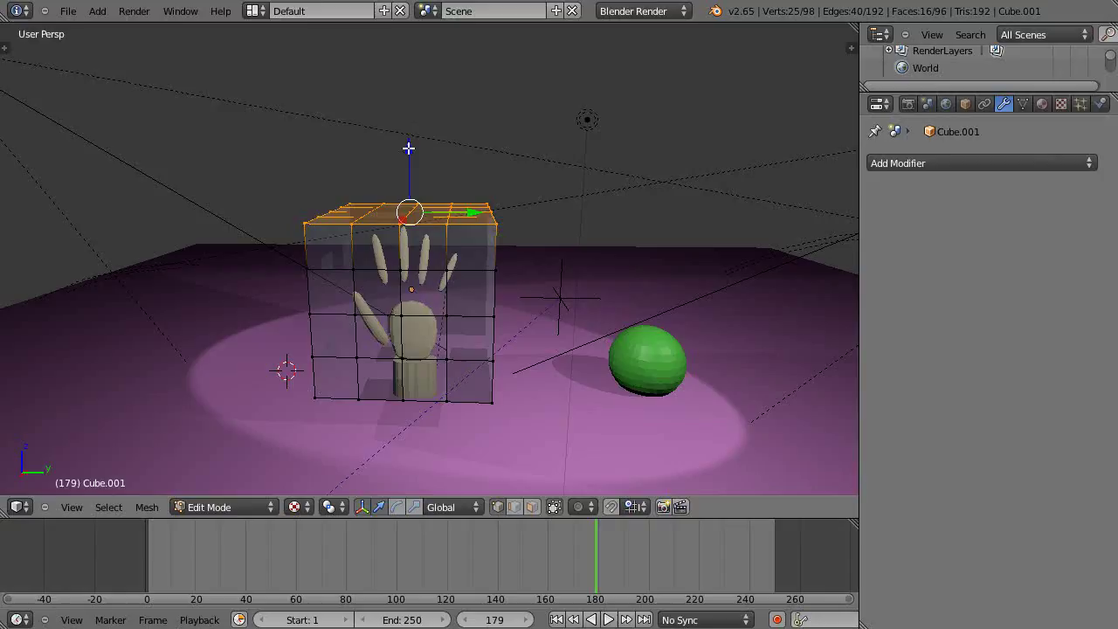
mouse_move(408, 145)
left_mouse_down()
mouse_move(412, 115)
mouse_move(424, 144)
left_mouse_up()
Back in Object Mode, play the animation from frame 2 and stop it there
key("Tab")
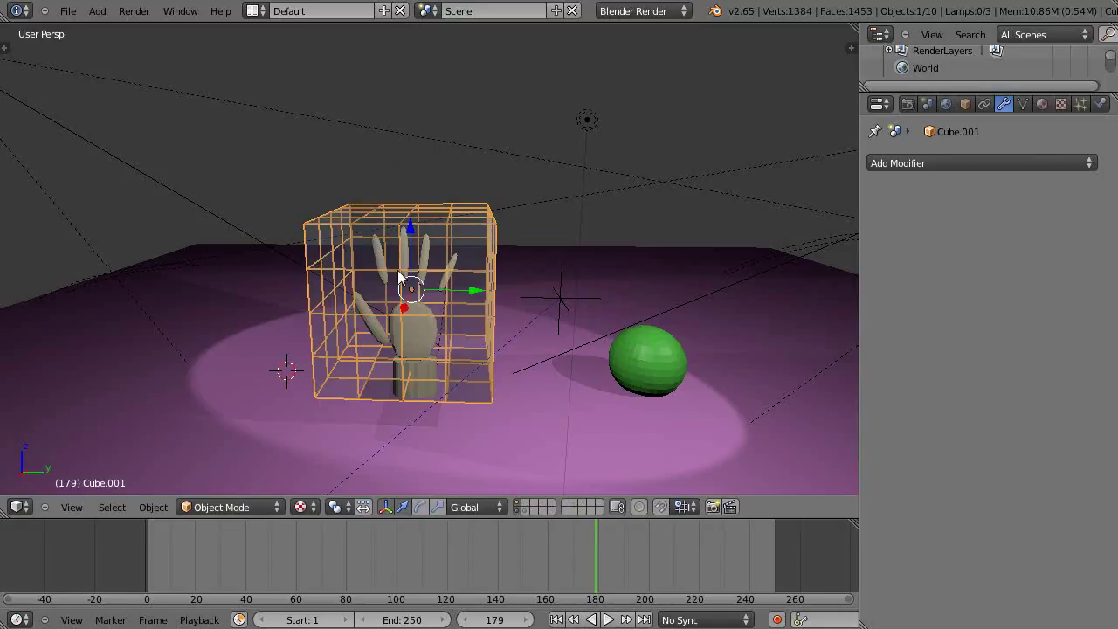
middle_click_drag(403, 276, 375, 332)
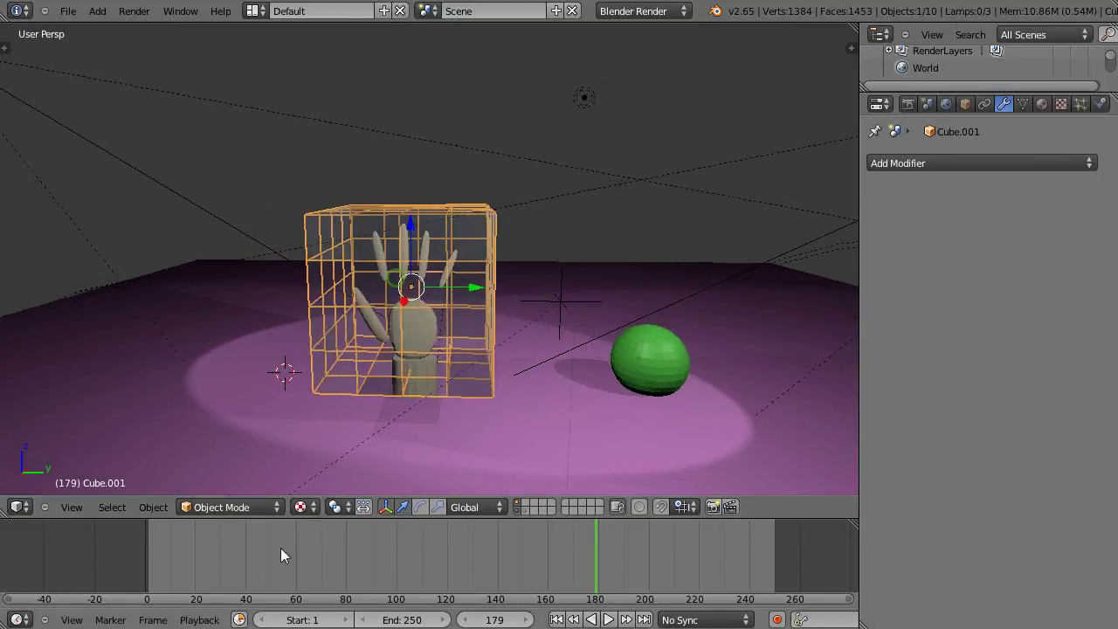
left_click(150, 557)
key("alt+a")
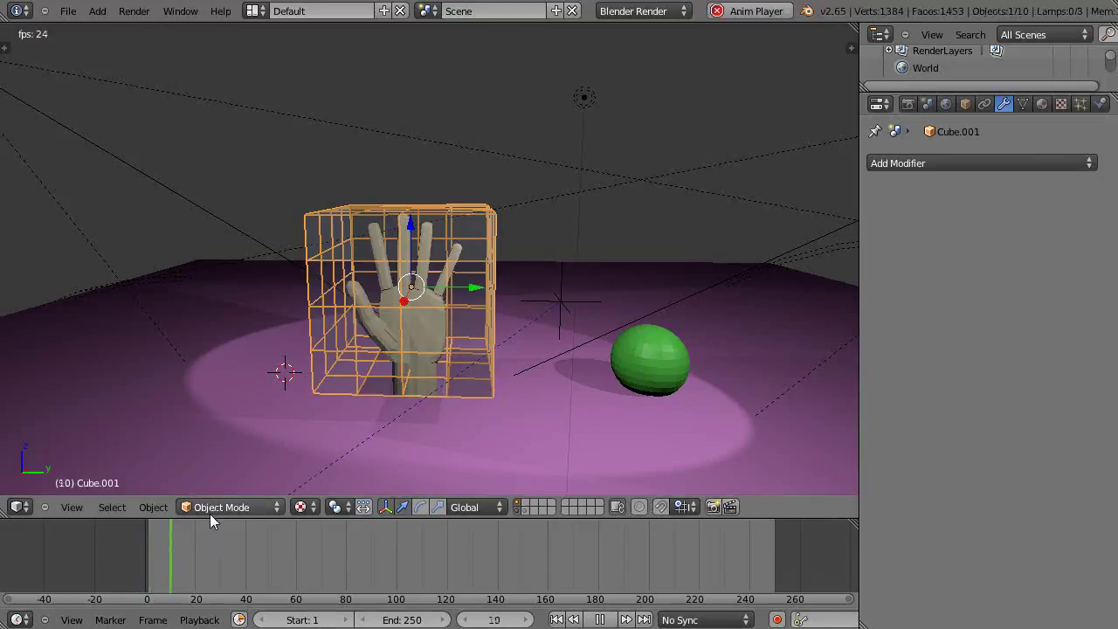
scroll(457, 563, "up", 2)
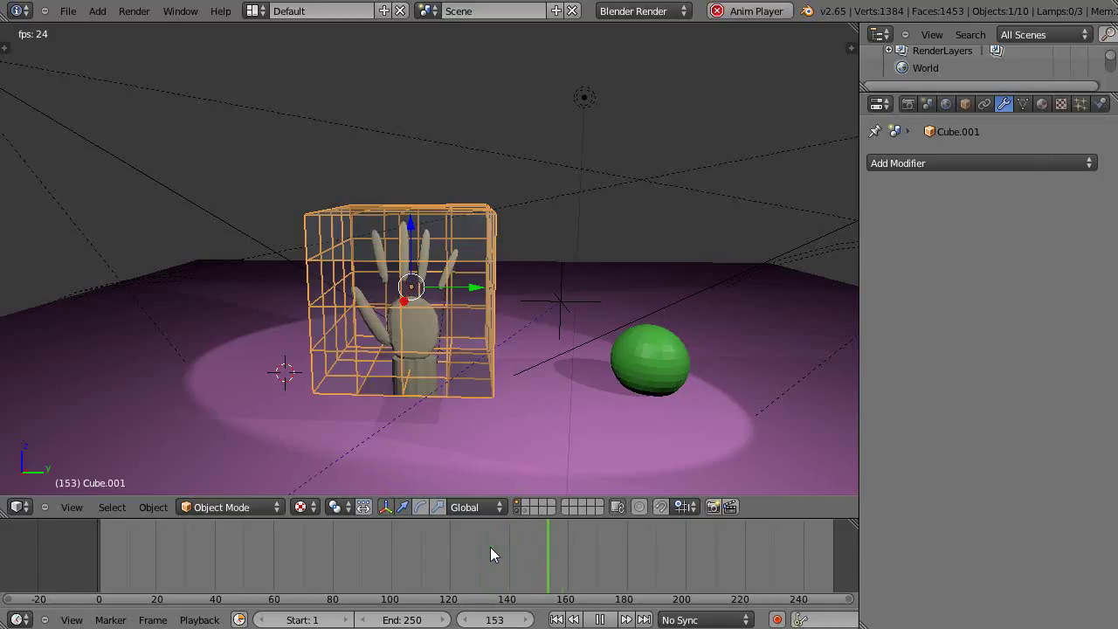
key("Escape")
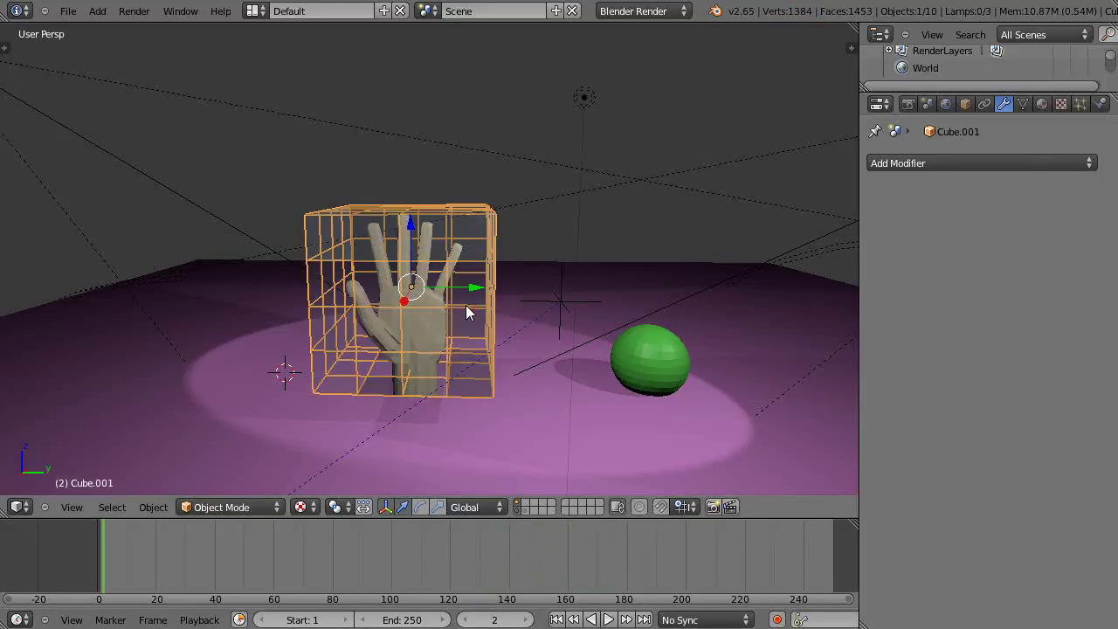
scroll(466, 303, "up", 3)
middle_click_drag(465, 301, 467, 296)
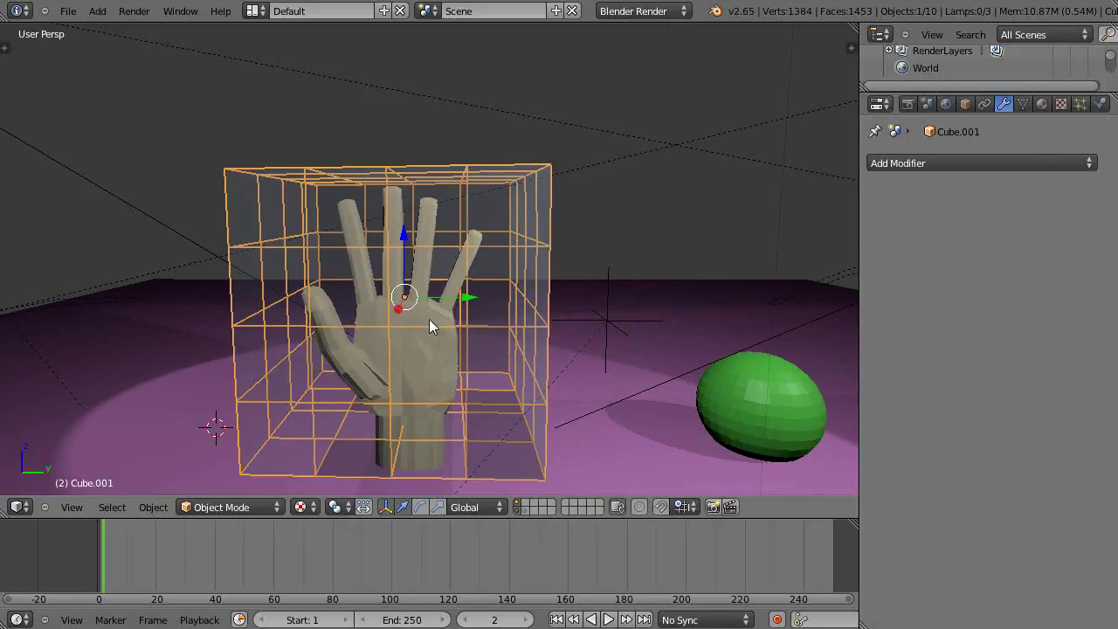
Apply the hand's Smooth modifier and add a Mesh Deform modifier
right_click(433, 363)
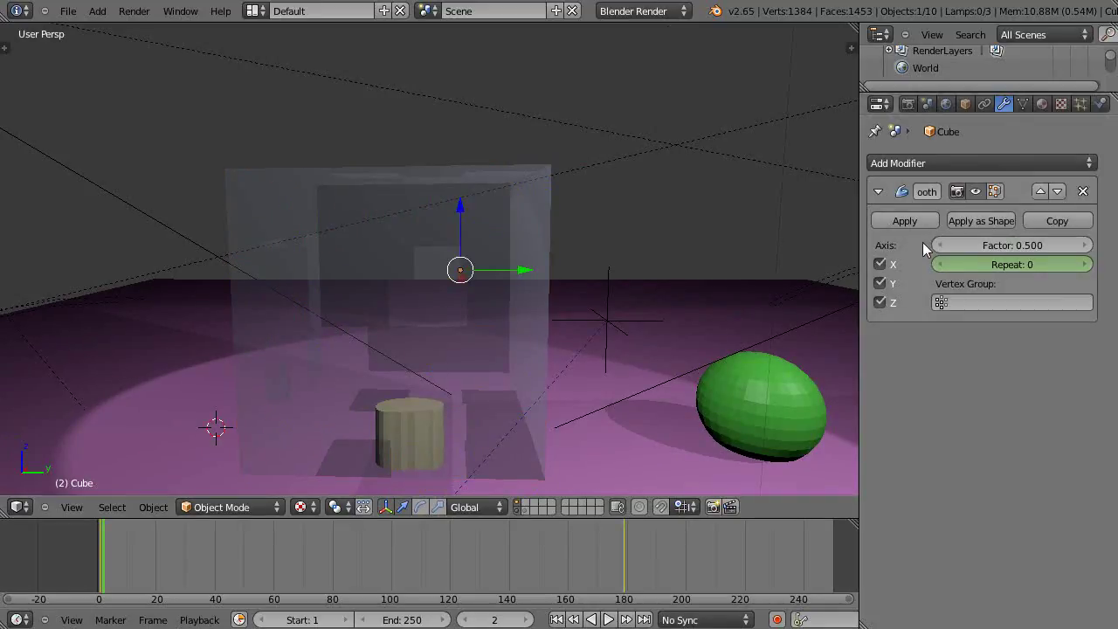
left_click(903, 222)
left_click(988, 166)
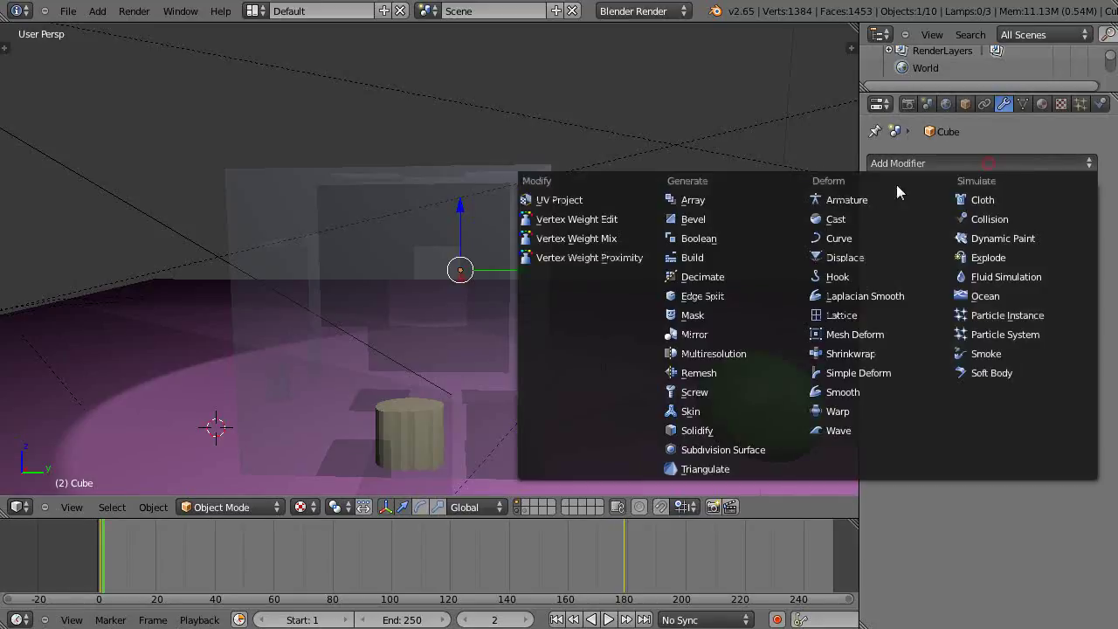
left_click(851, 334)
Bind the Mesh Deform to Cube.001 and select the cage
left_click(916, 264)
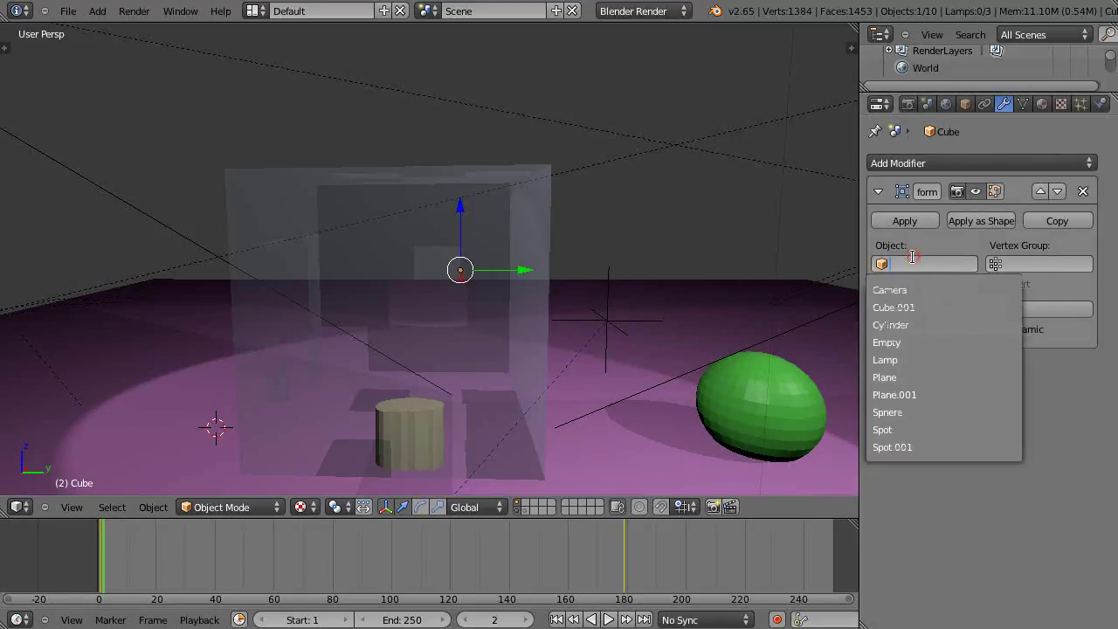
left_click(895, 309)
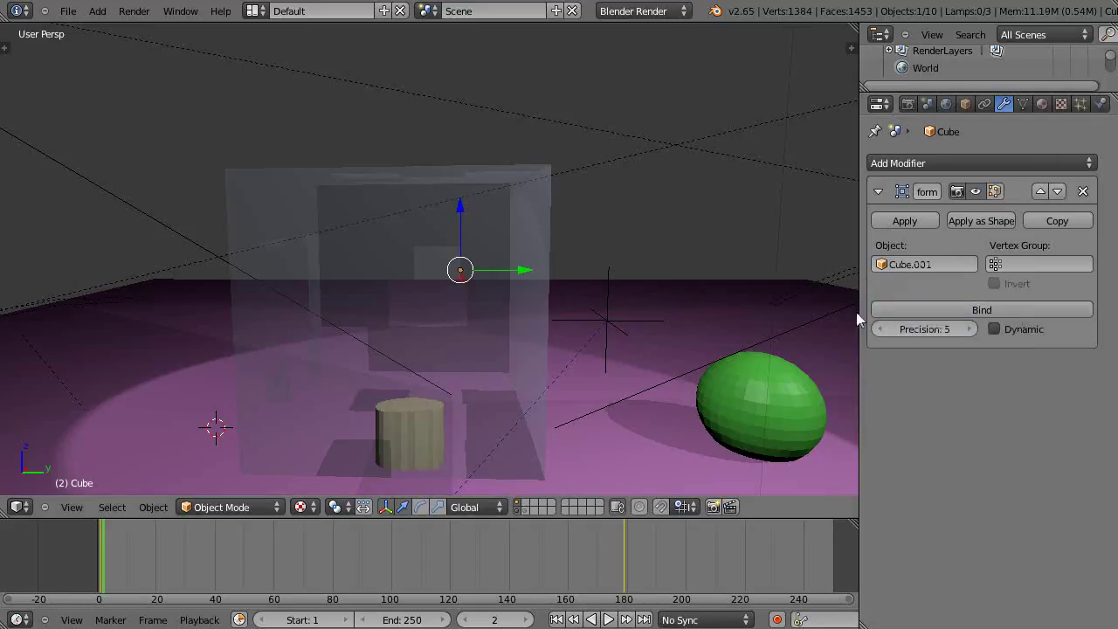
left_click(961, 311)
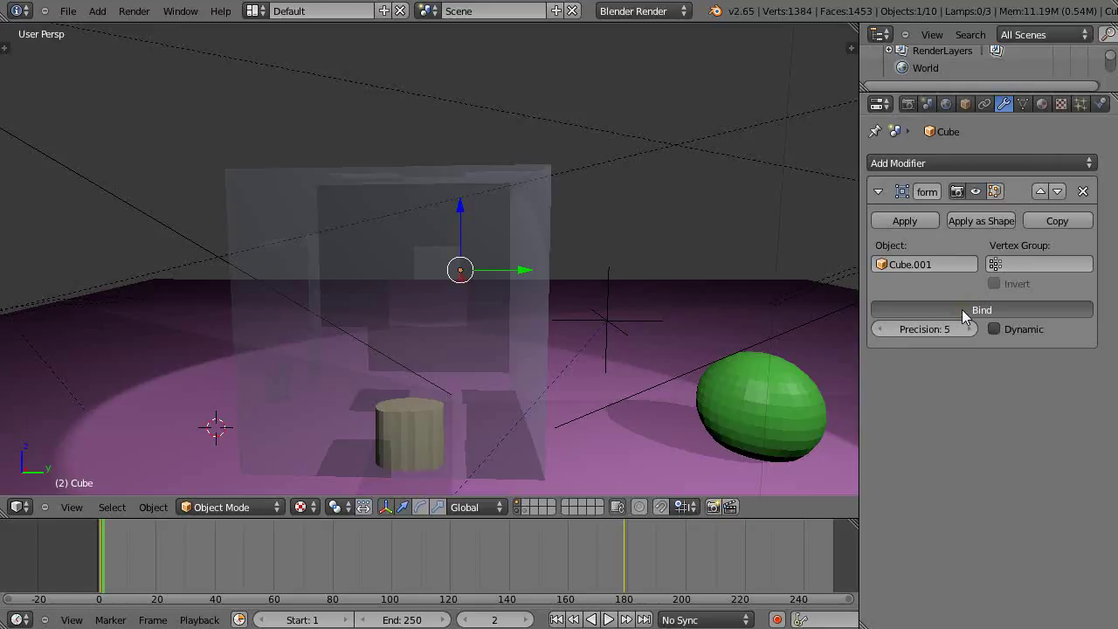
left_click(961, 310)
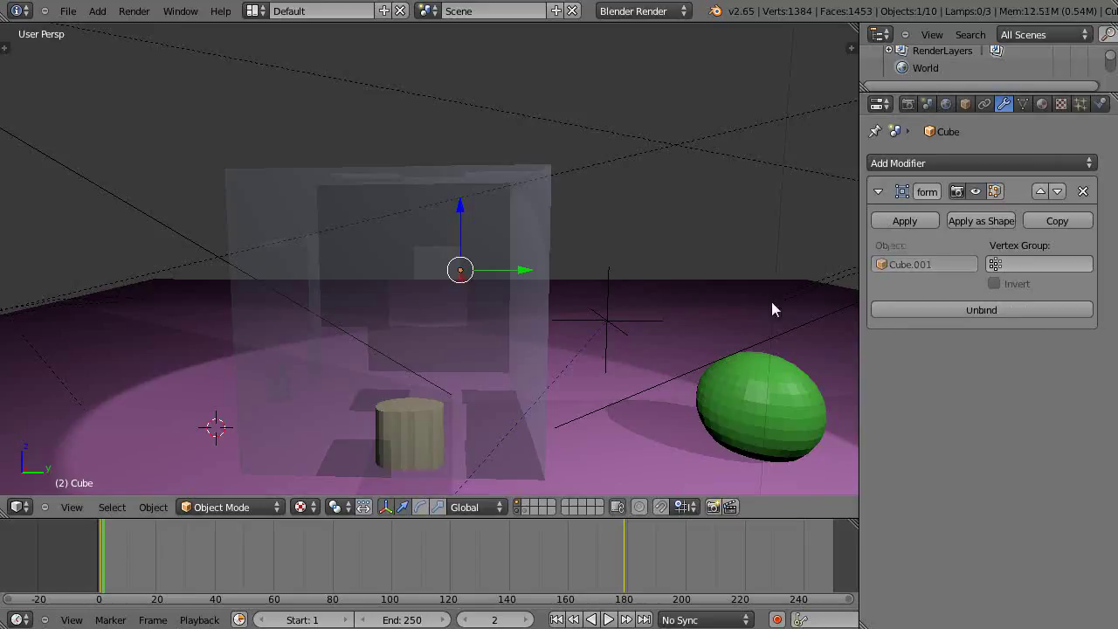
right_click(534, 297)
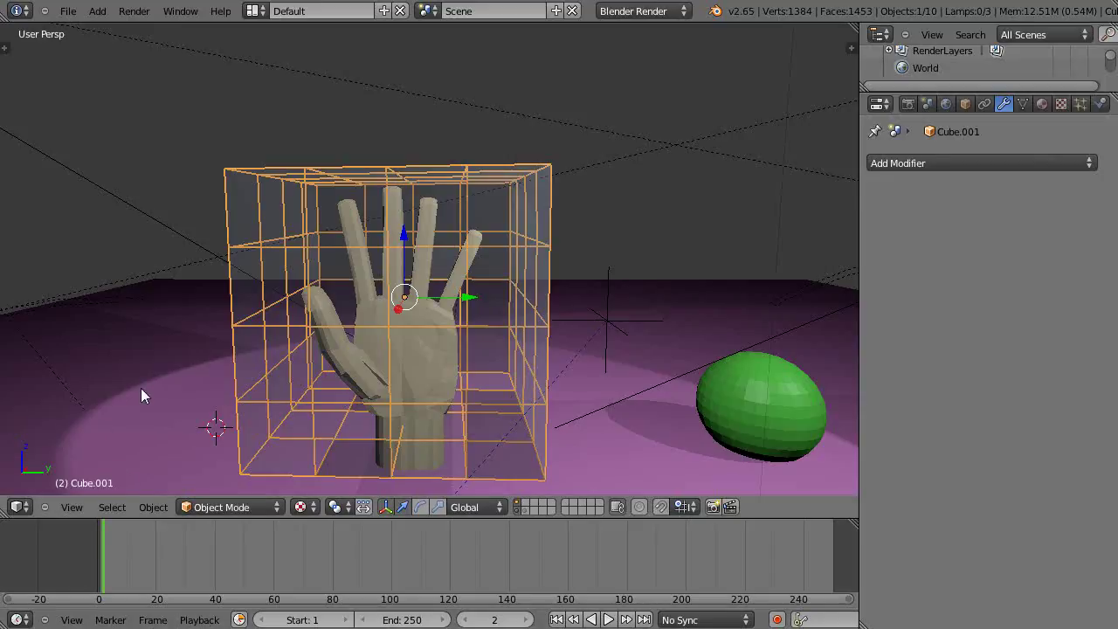
Keyframe the cage's Visual LocRot at frame 2, then jump to frame 159
key("i")
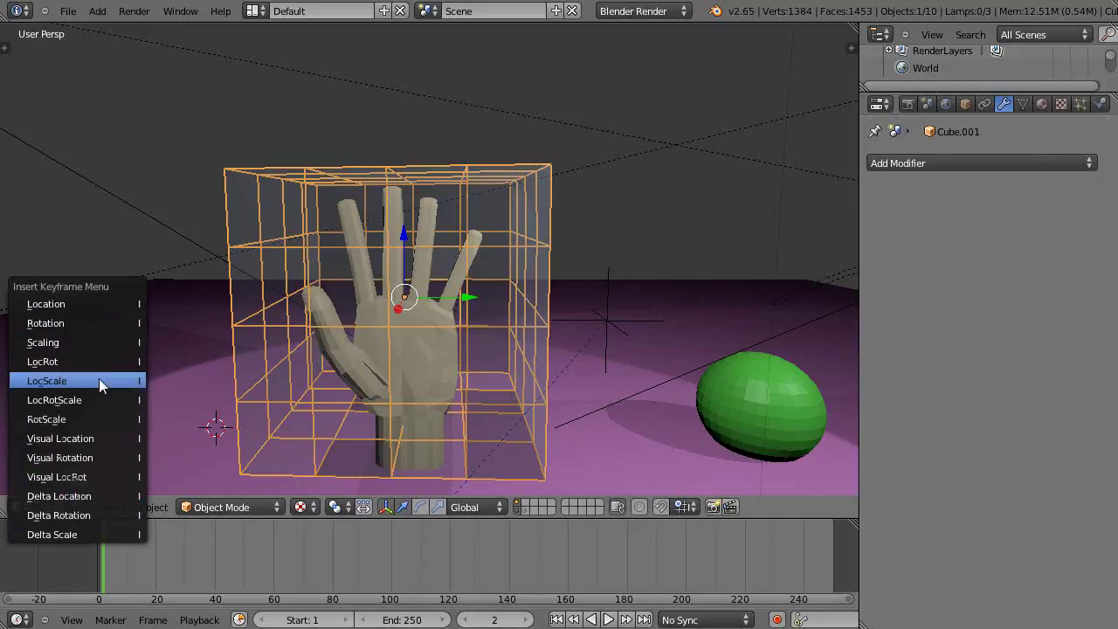
left_click(78, 480)
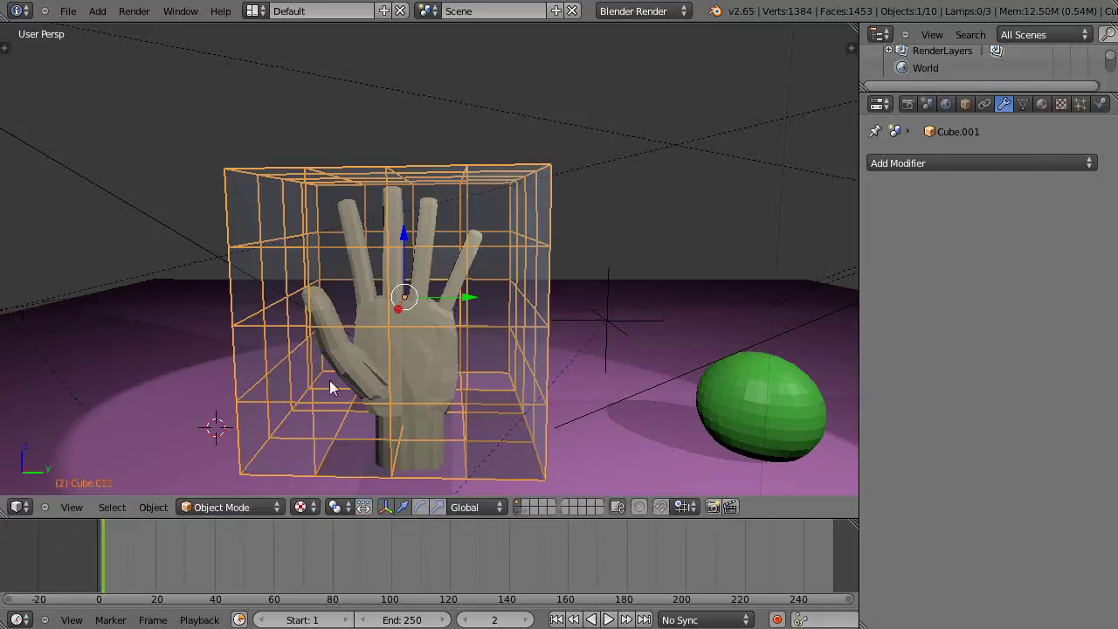
left_click(564, 577)
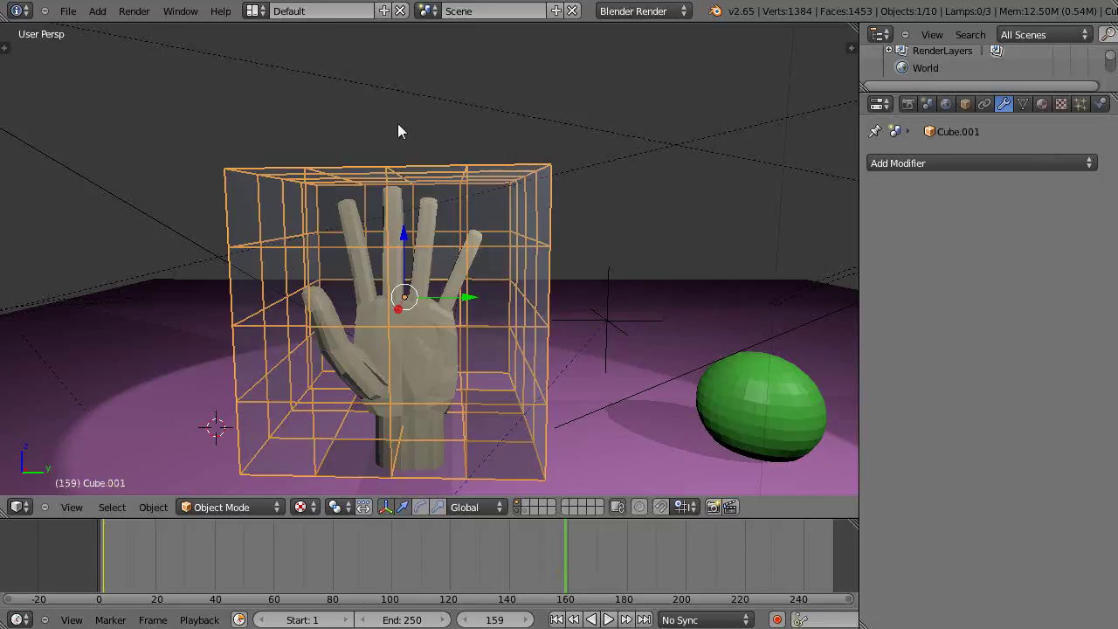
Raise the cage's top face in Edit Mode, set frame 156 and return to Object Mode
key("Tab")
middle_click_drag(418, 171, 446, 229)
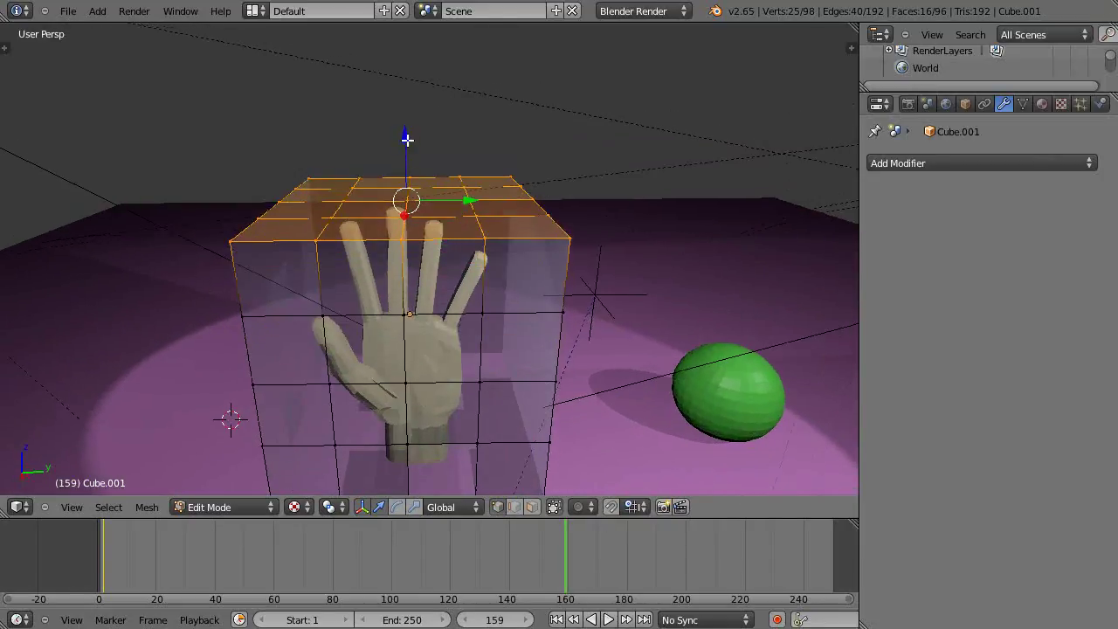
left_click_drag(407, 138, 416, 67)
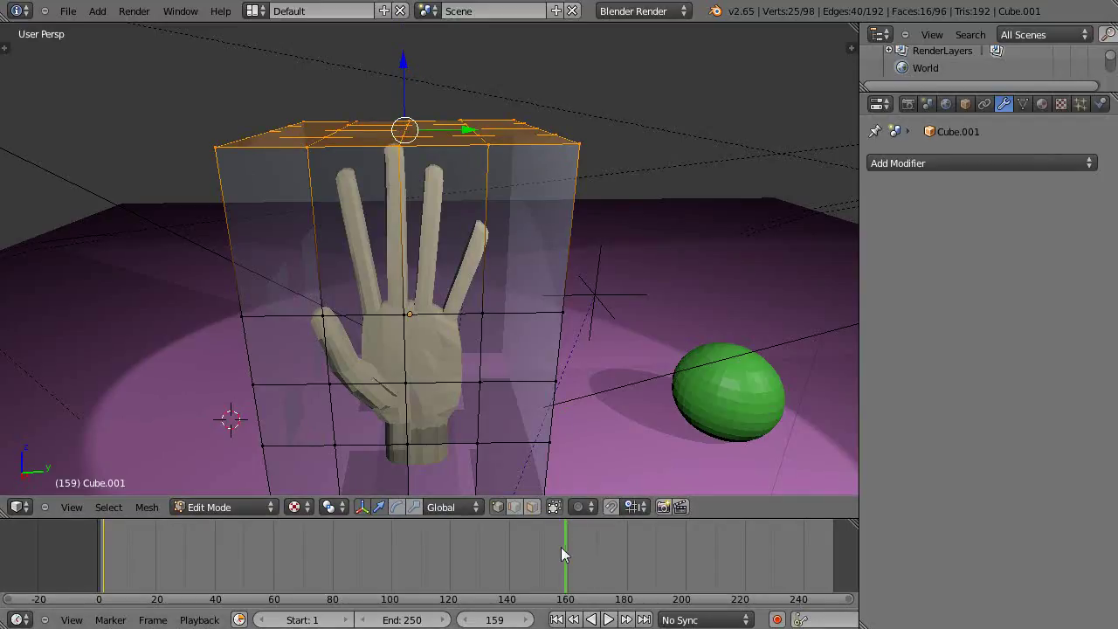
scroll(609, 384, "down", 5)
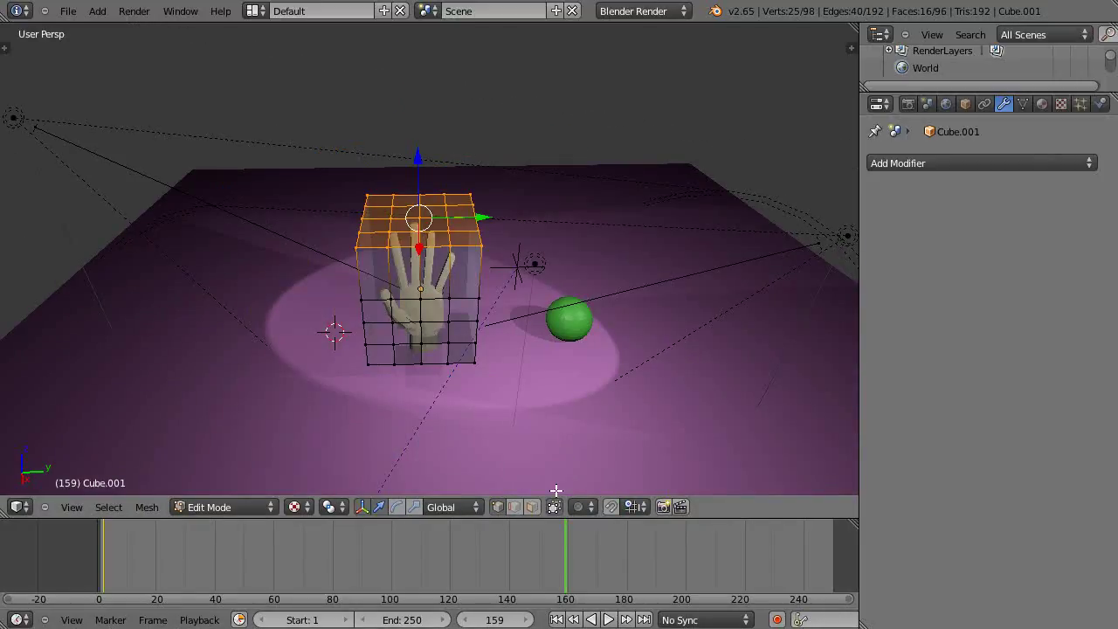
left_click(555, 559)
key("Tab")
middle_click_drag(481, 403, 479, 367)
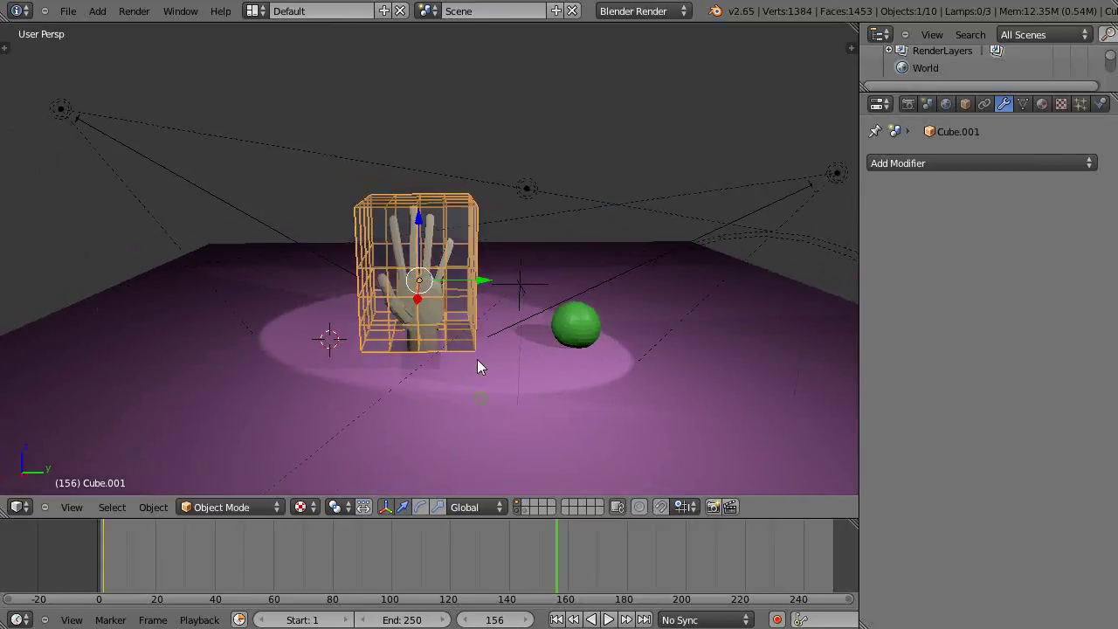
Keyframe the cage's Visual LocRot at frame 156 and play the animation back from the start
key("i")
left_click(531, 385)
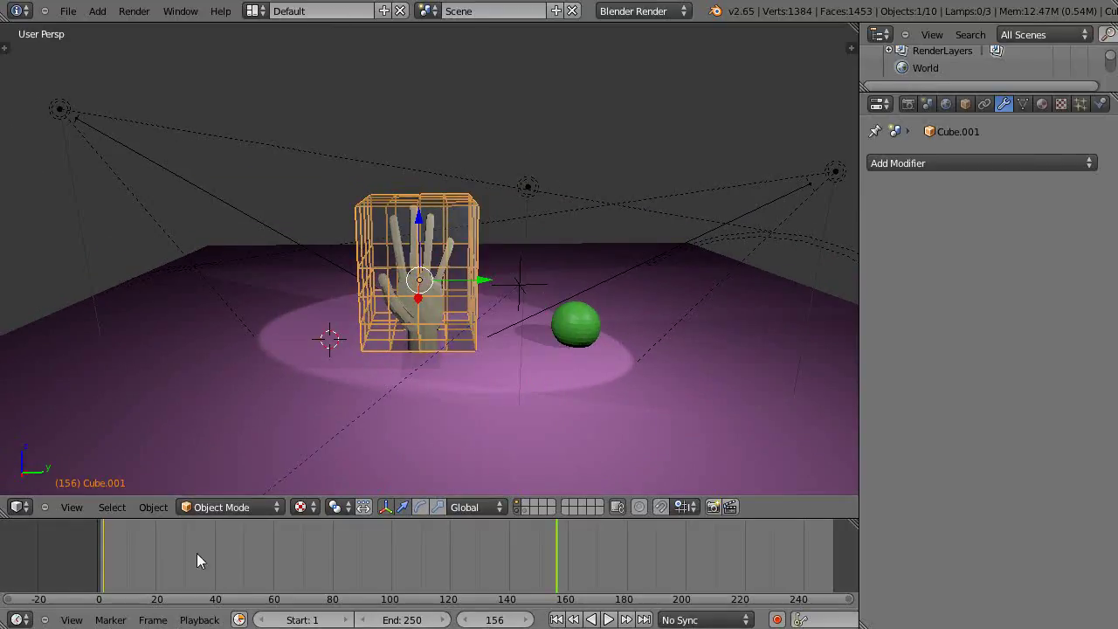
left_click(119, 559)
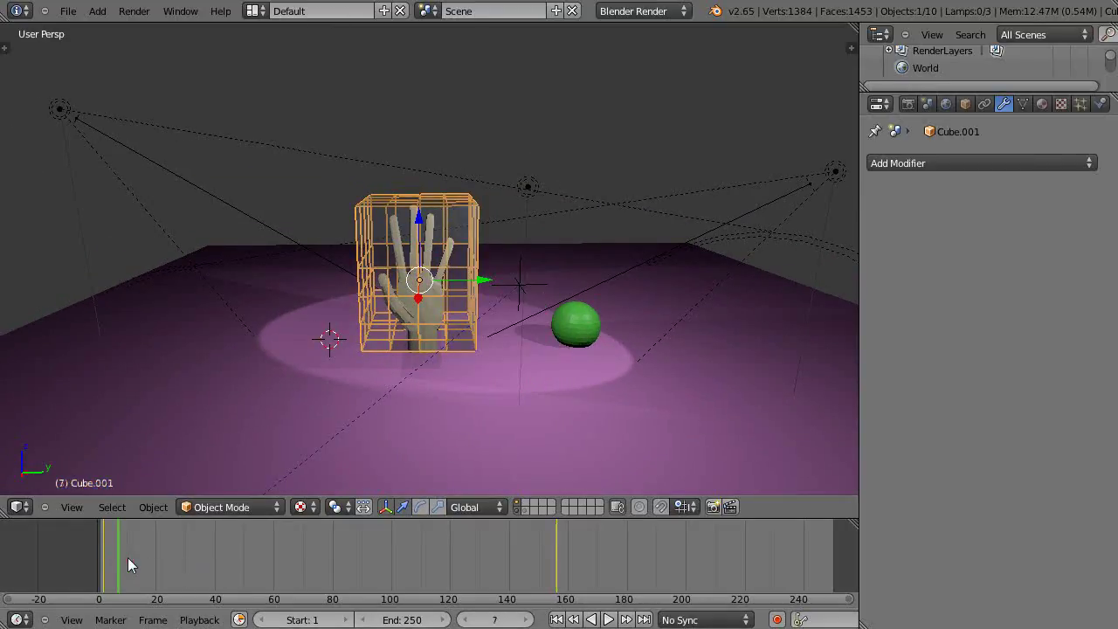
key("alt+a")
left_click(103, 555)
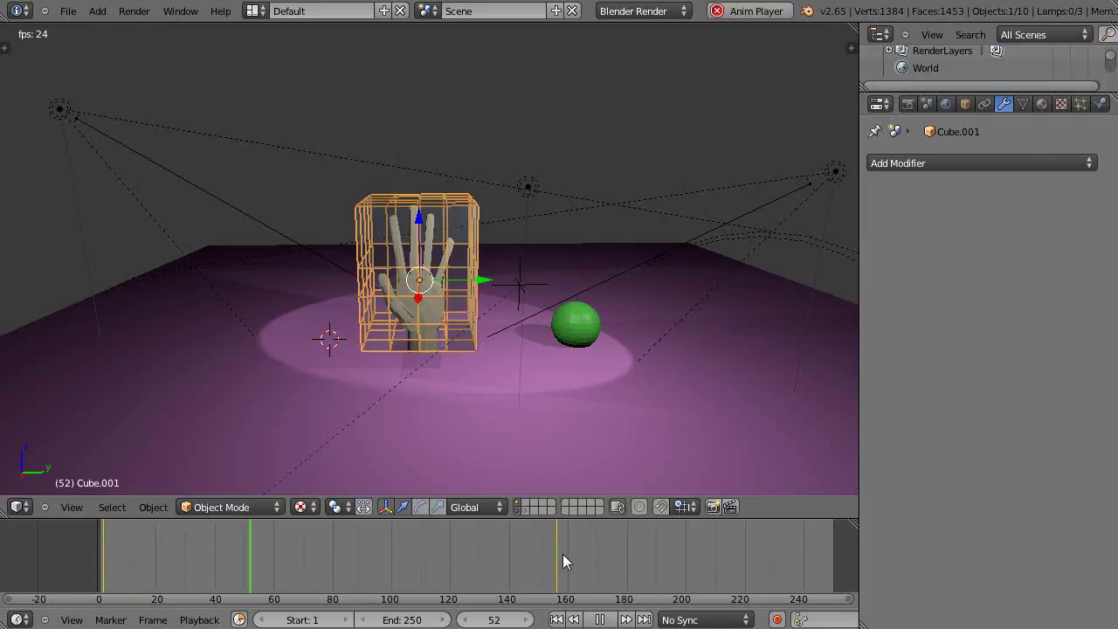
scroll(444, 270, "up", 5)
scroll(444, 270, "down", 5)
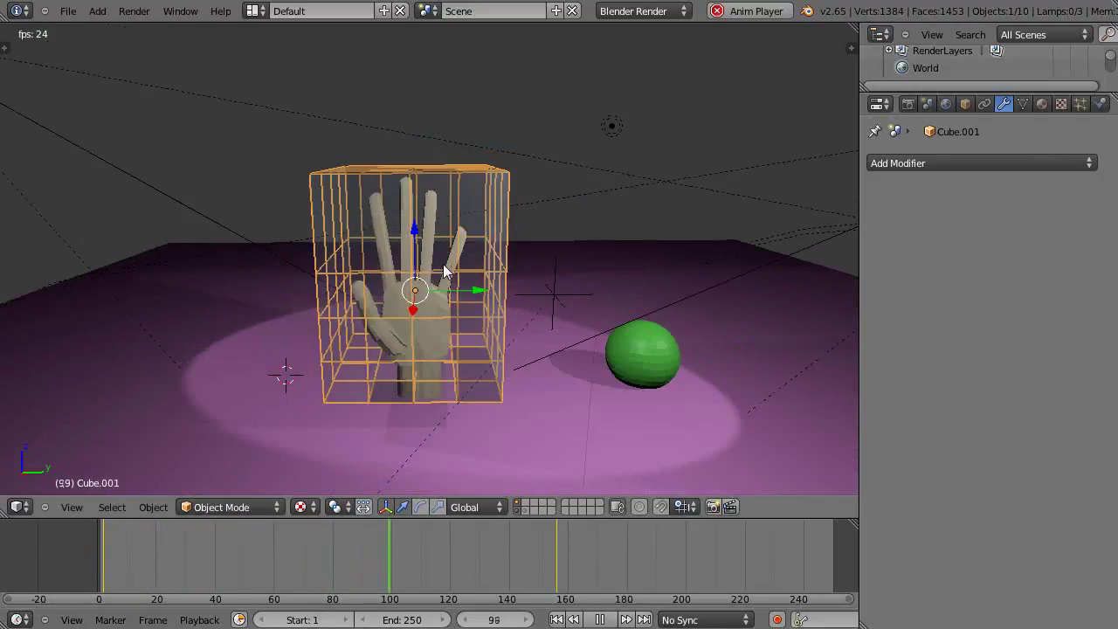
key("Escape")
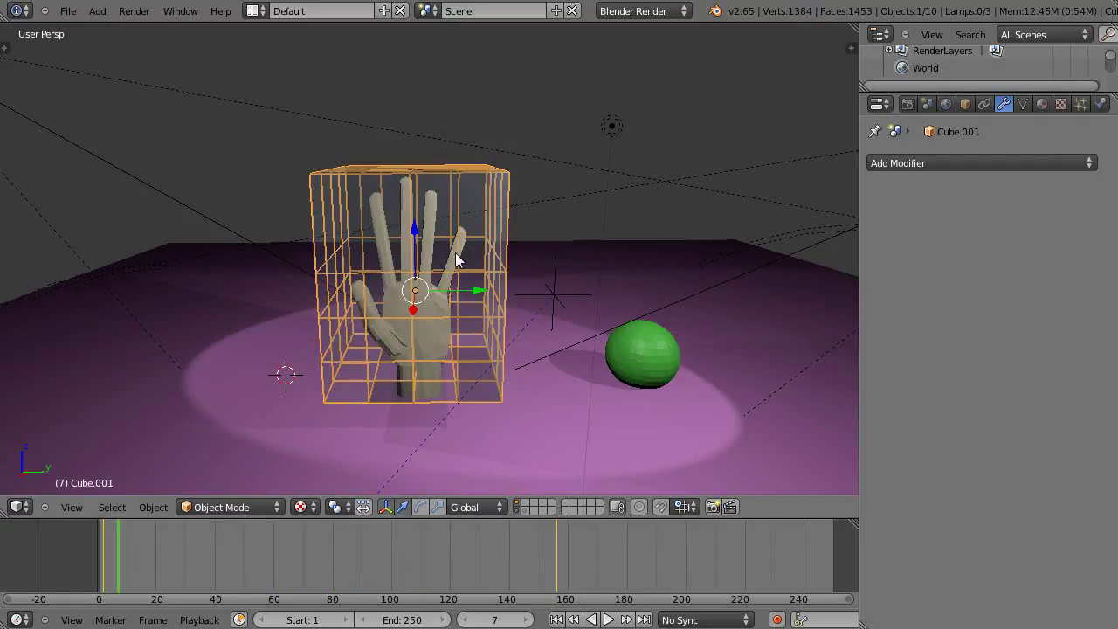
Cycle selection between hand, floor and cage during playback, ending with Cube.001 selected
right_click(411, 306)
right_click(423, 321)
right_click(432, 317)
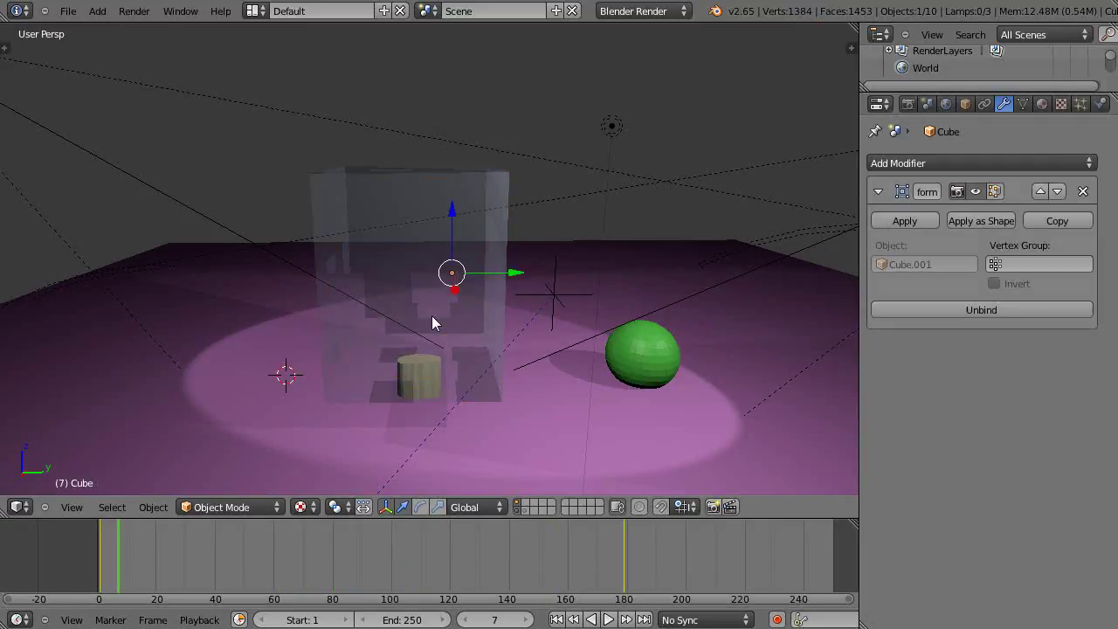
right_click(432, 317)
right_click(432, 317)
key("alt+a")
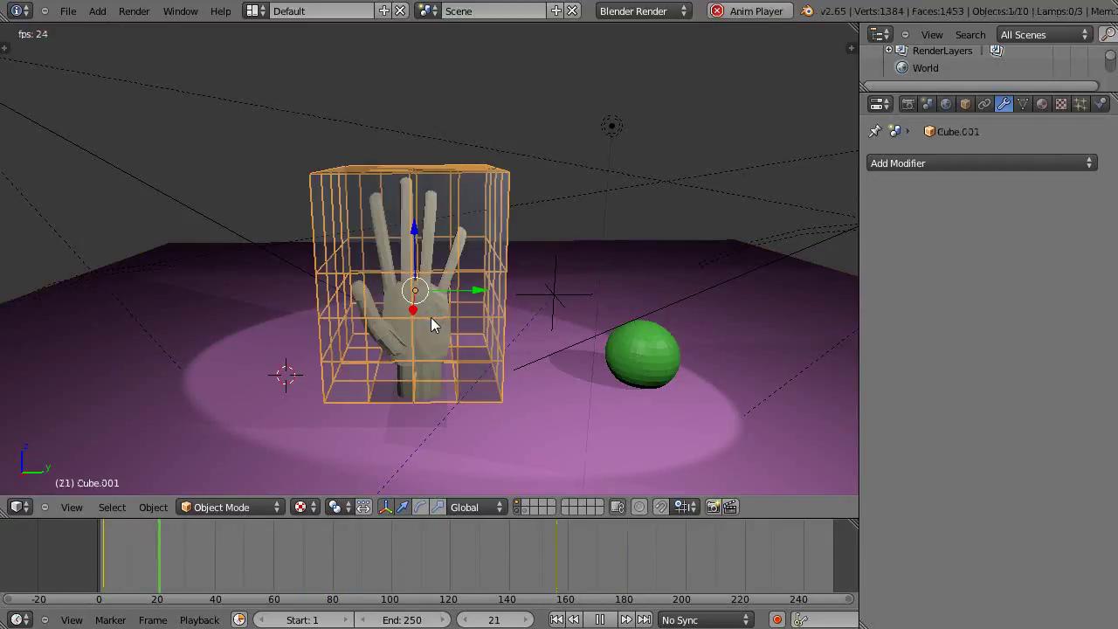
right_click(431, 326)
right_click(431, 327)
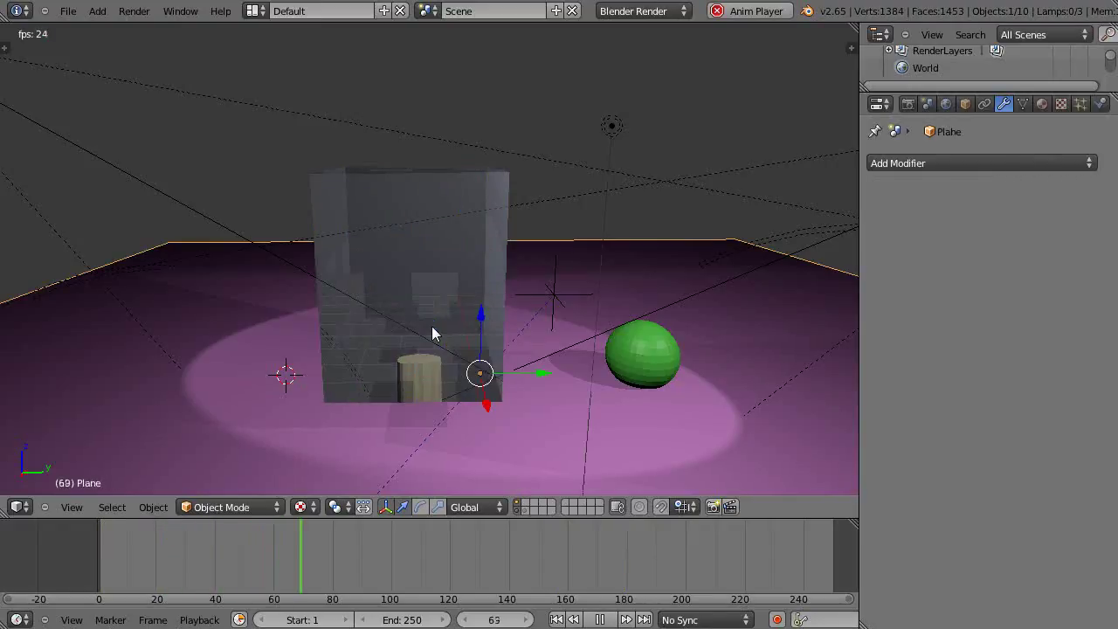
key("Escape")
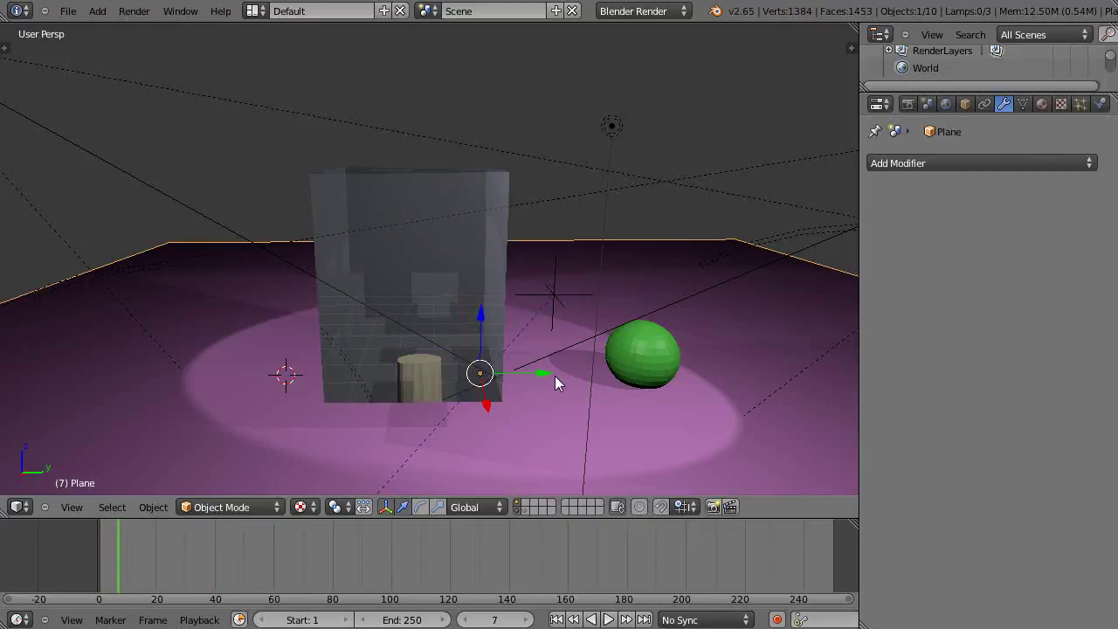
key("g")
right_click(450, 381)
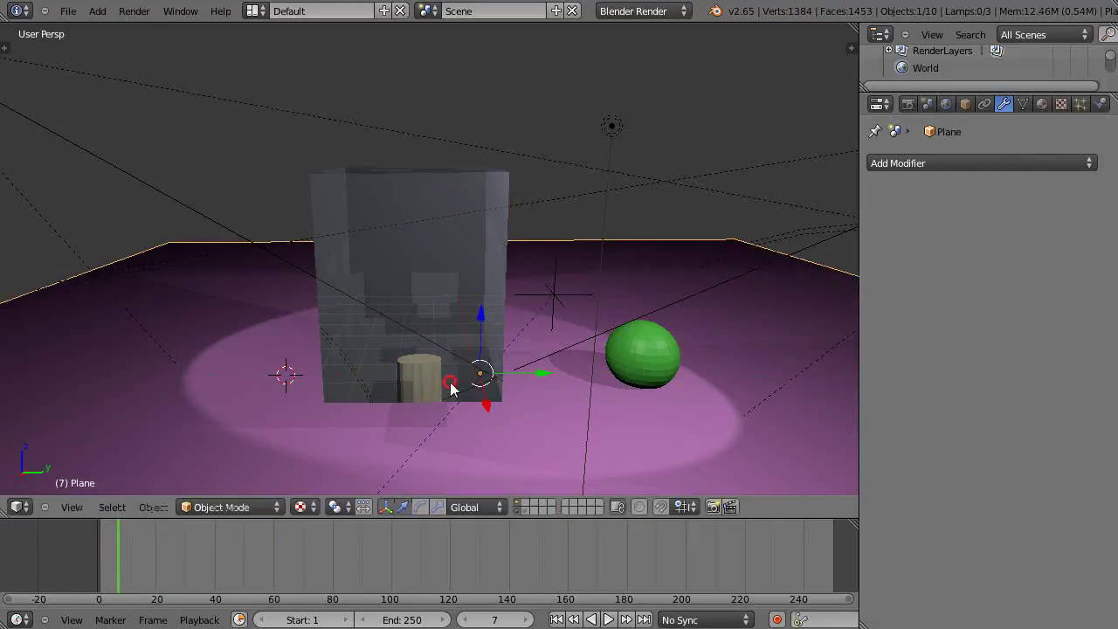
right_click(444, 307)
Reposition the Cube.001 cage with G, then replay the morph animation from frame 1 and stop it at frame 11
key("g")
left_click(149, 287)
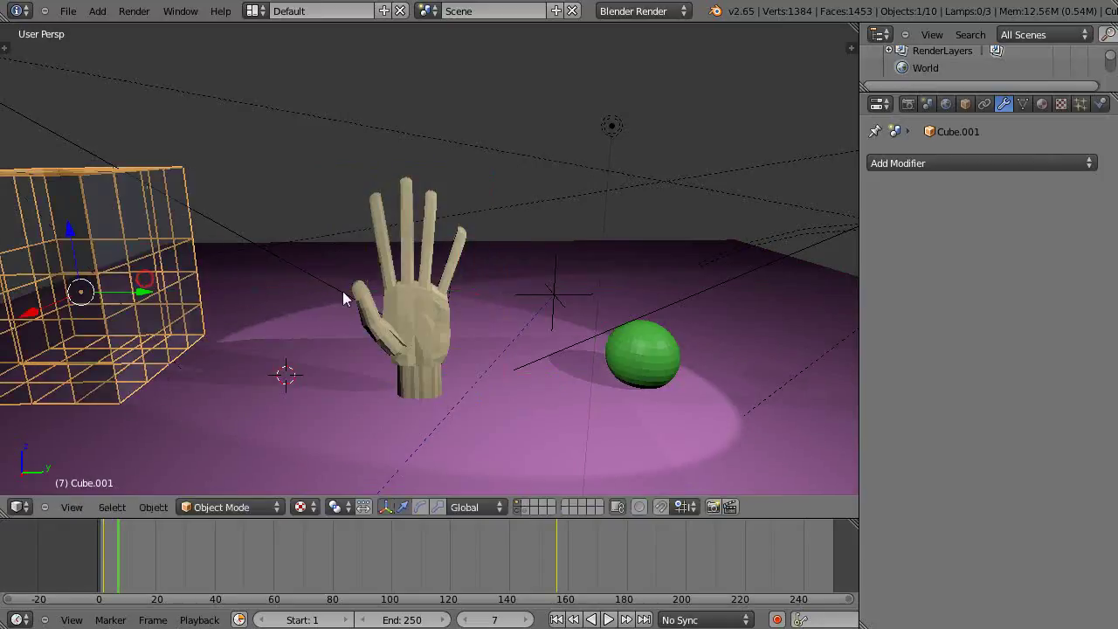
left_click(103, 542)
key("alt+a")
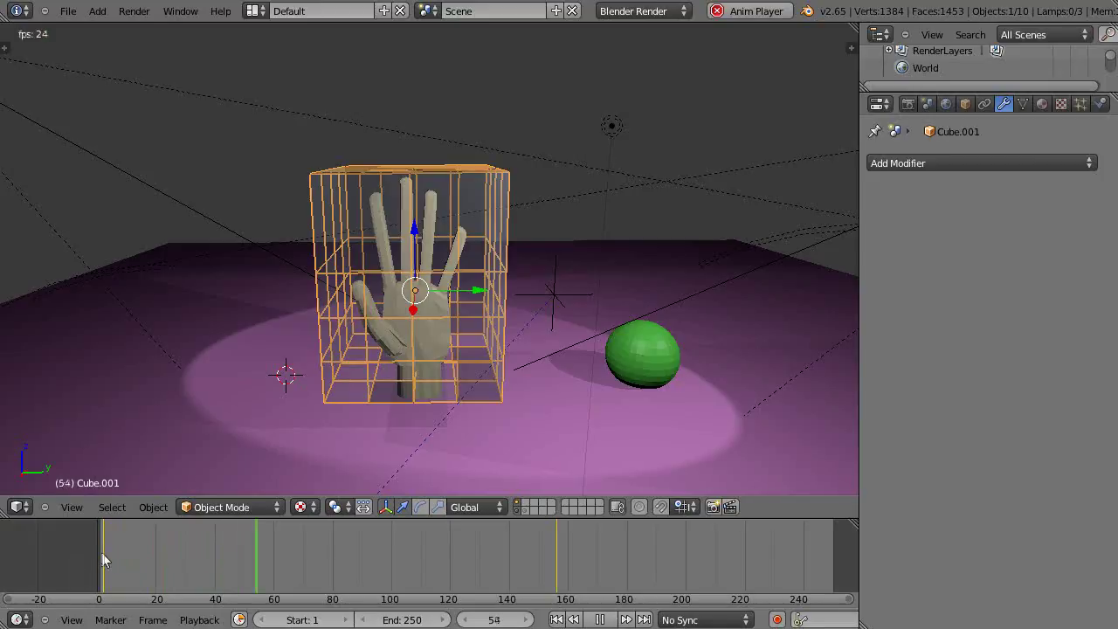
left_click(104, 558)
key("alt+a")
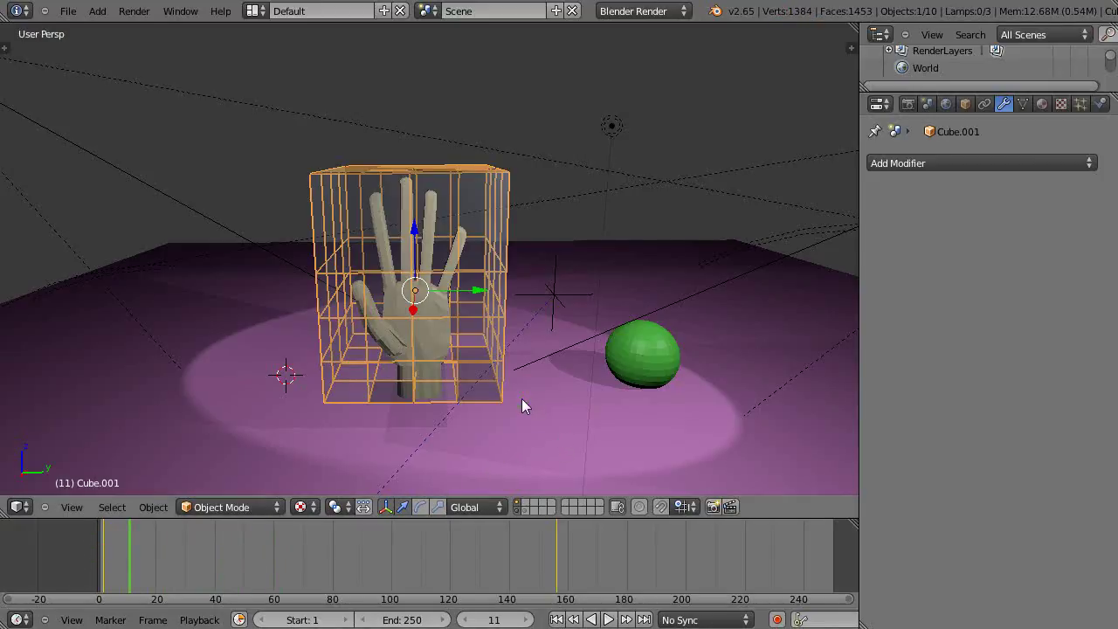
Orbit and zoom the view to inspect the cage around the hand
middle_click_drag(522, 399, 366, 417)
scroll(544, 397, "up", 5)
scroll(543, 400, "down", 5)
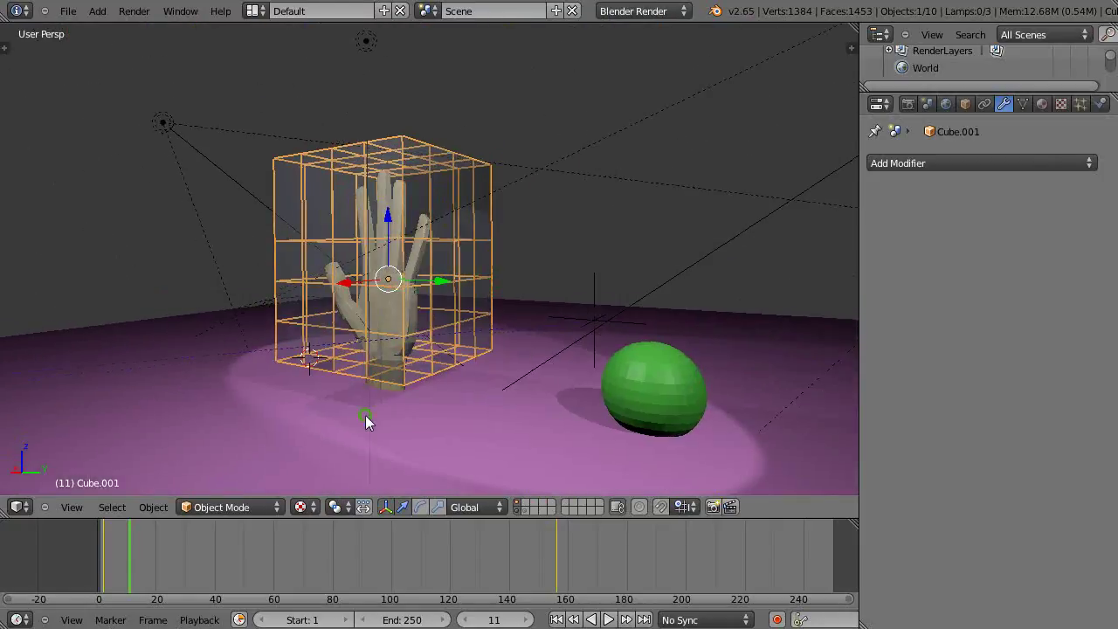
scroll(365, 414, "up", 5)
scroll(360, 384, "down", 4)
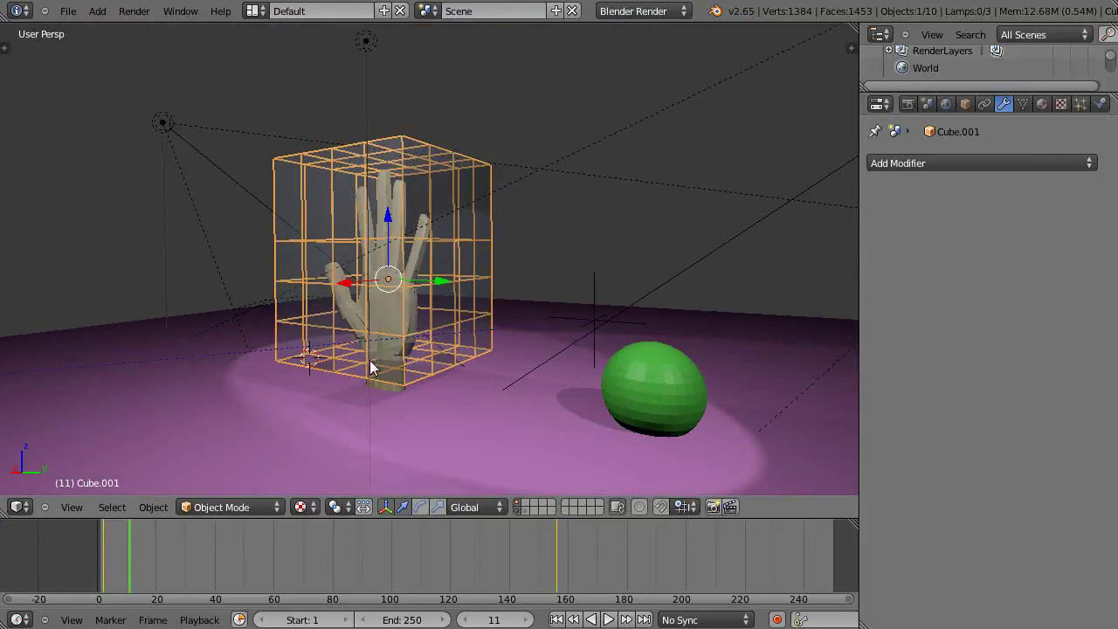